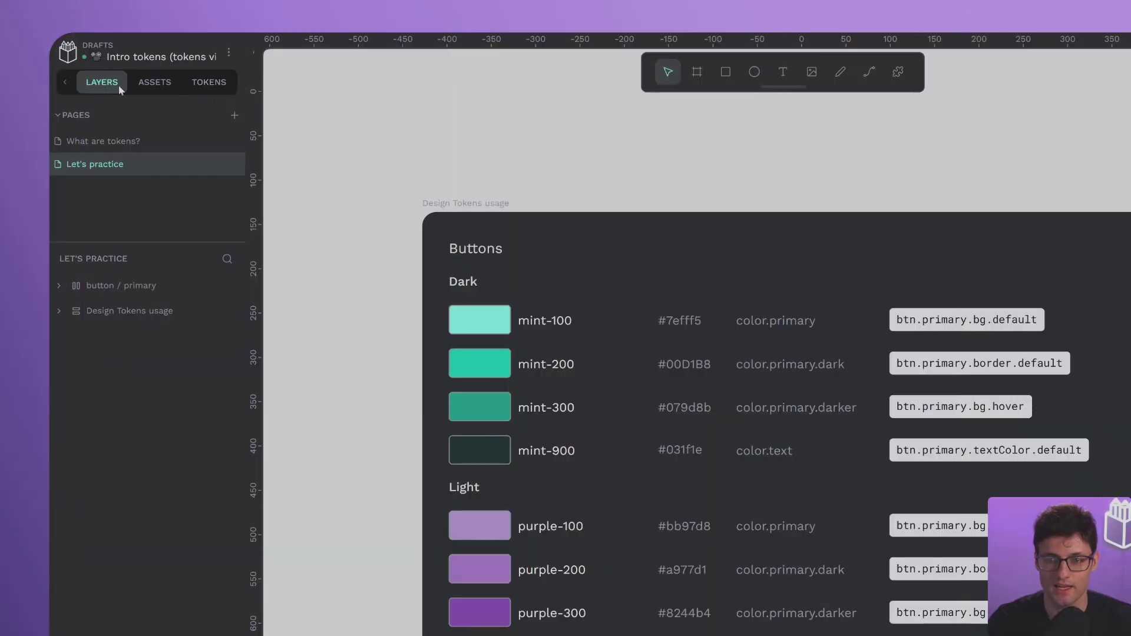
- Show the design tokens panel for the Intro tokens file
left_click(208, 84)
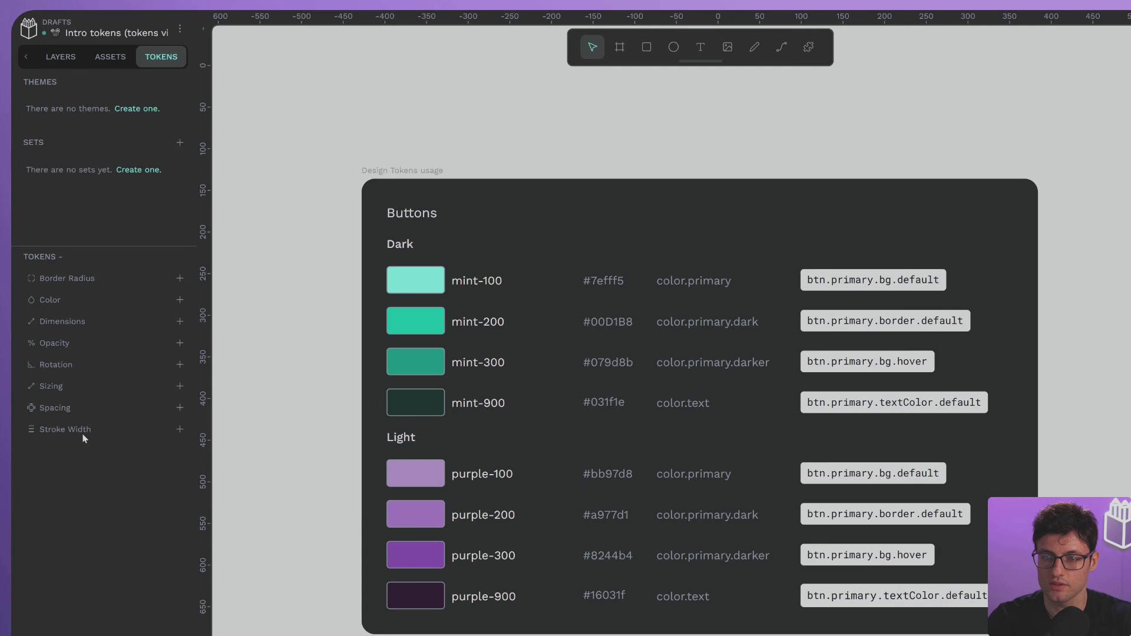
left_click(390, 183)
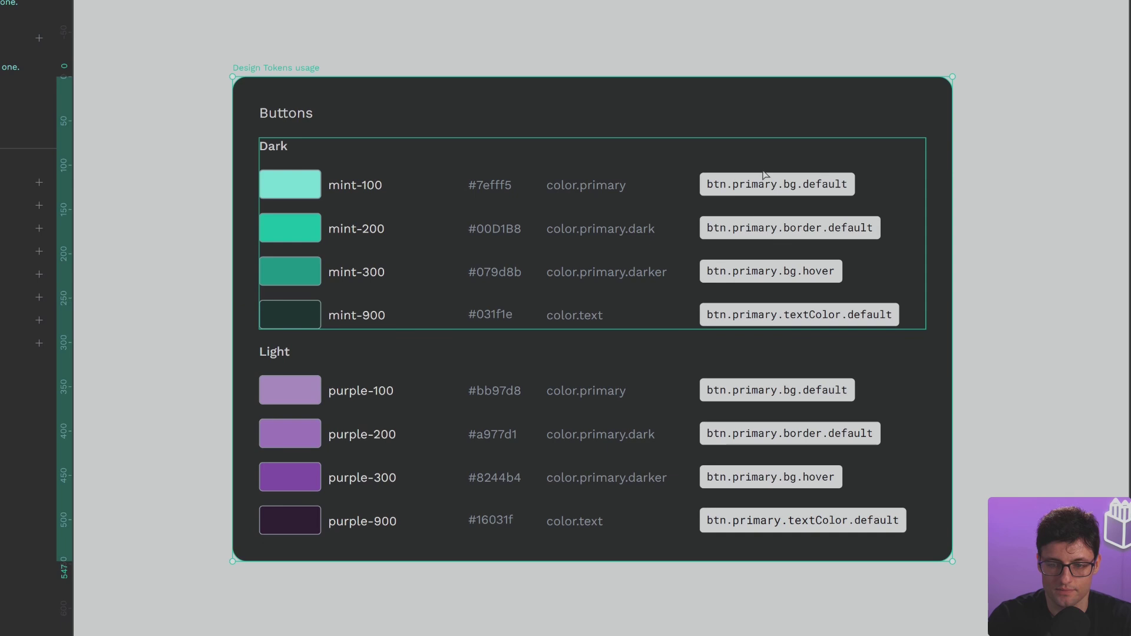
- Create a token set named Global and make it active
left_click(10, 67)
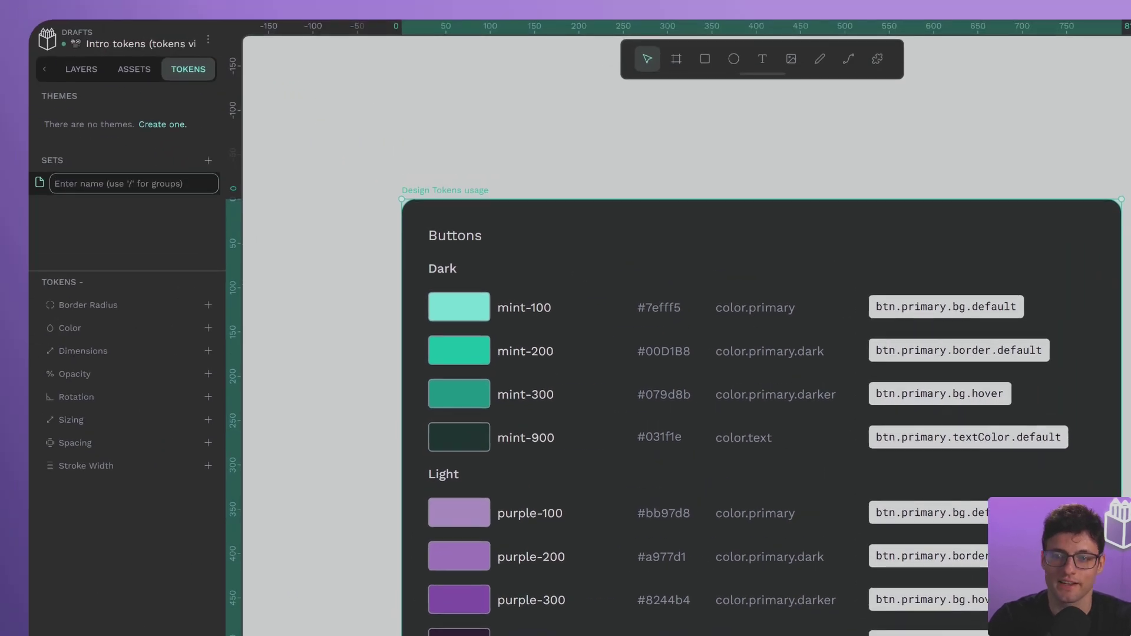
type("Gl")
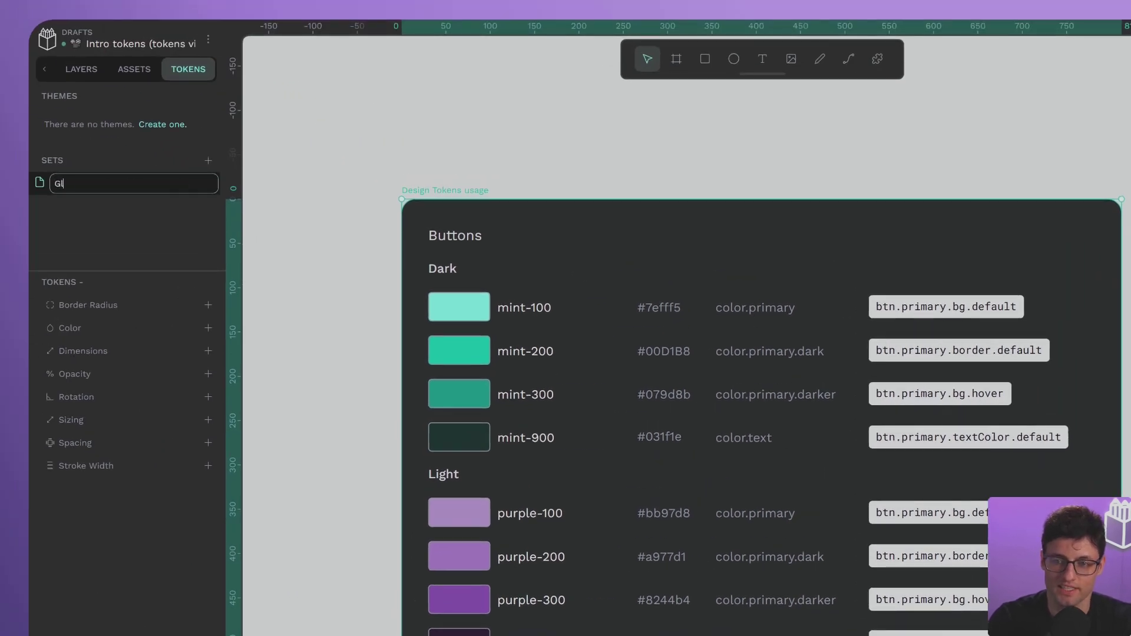
type("obal")
key("Return")
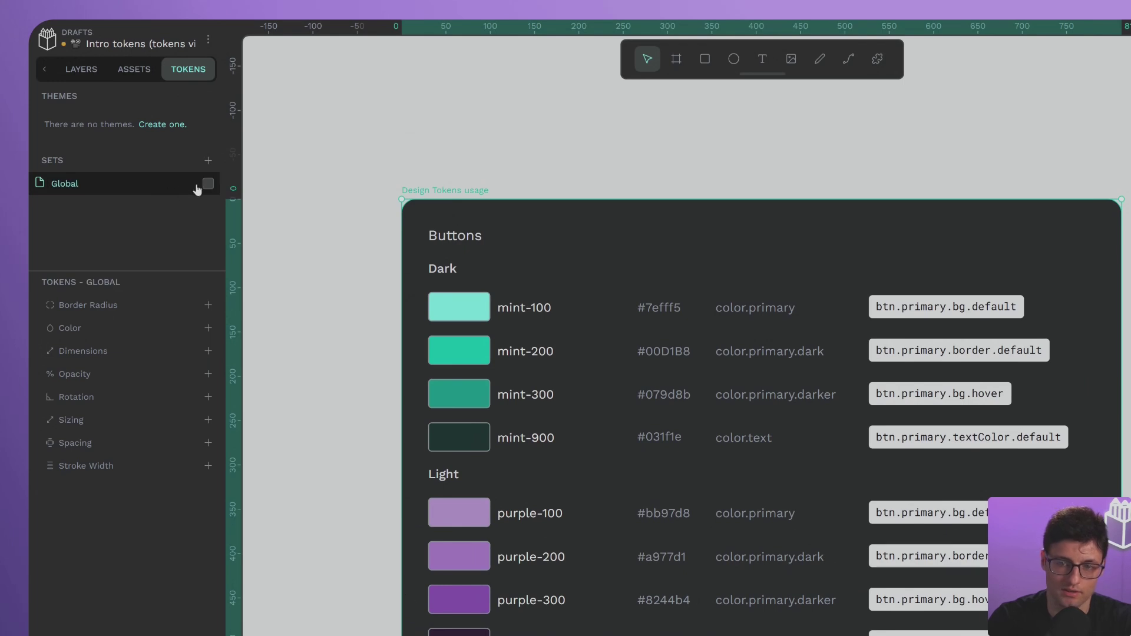
left_click(208, 183)
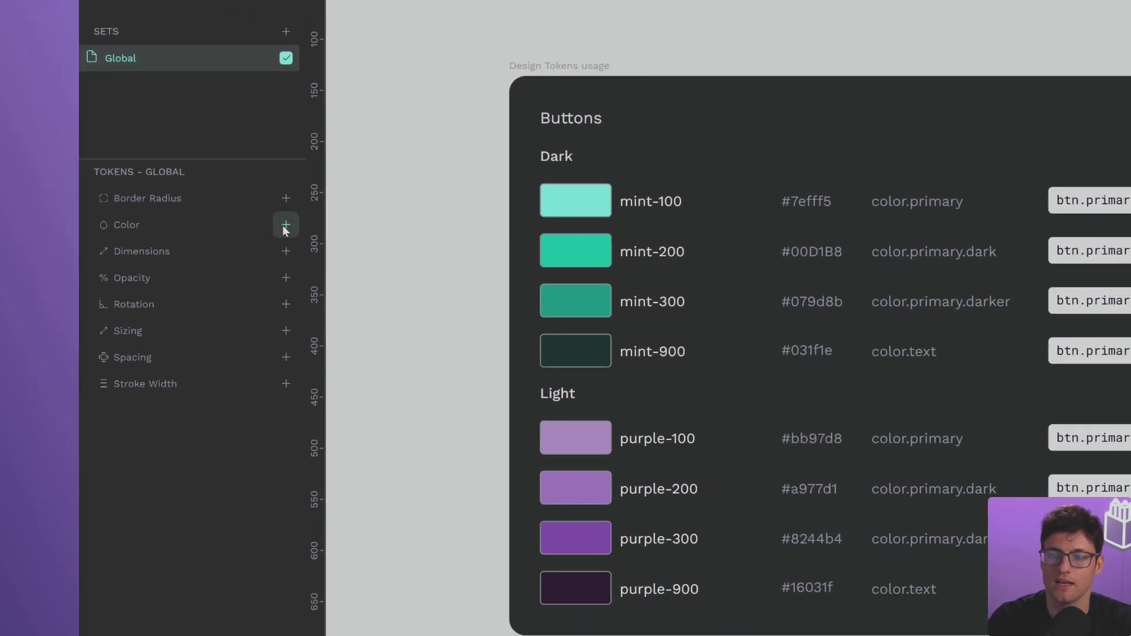
- Add a colour token mint-100 with value #7efff5 to the Global set
left_click(208, 327)
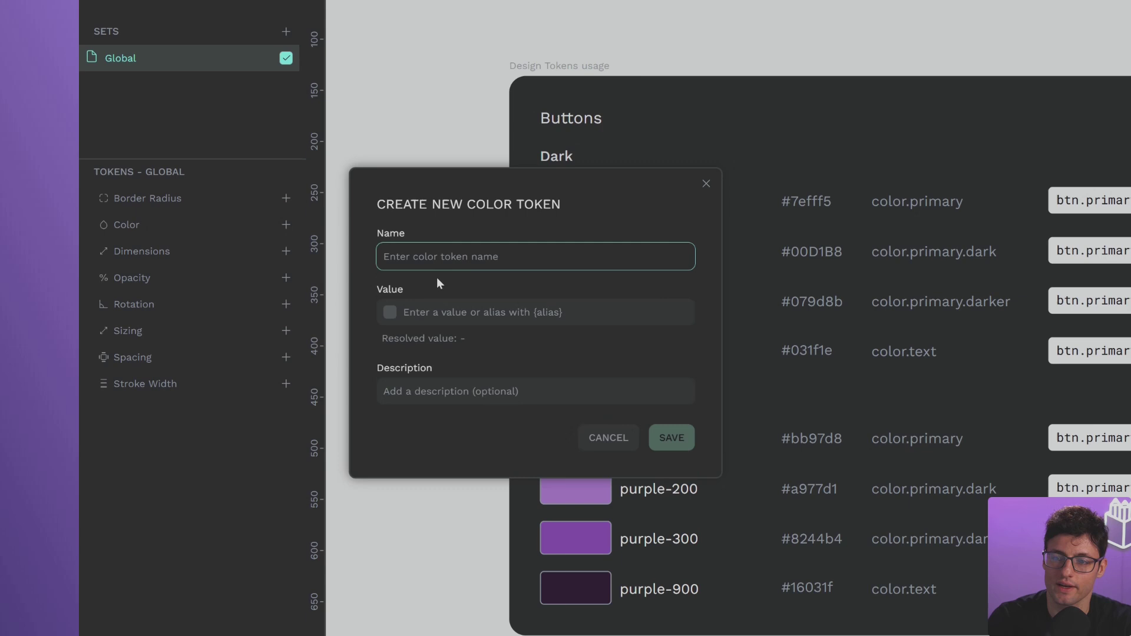
type("min")
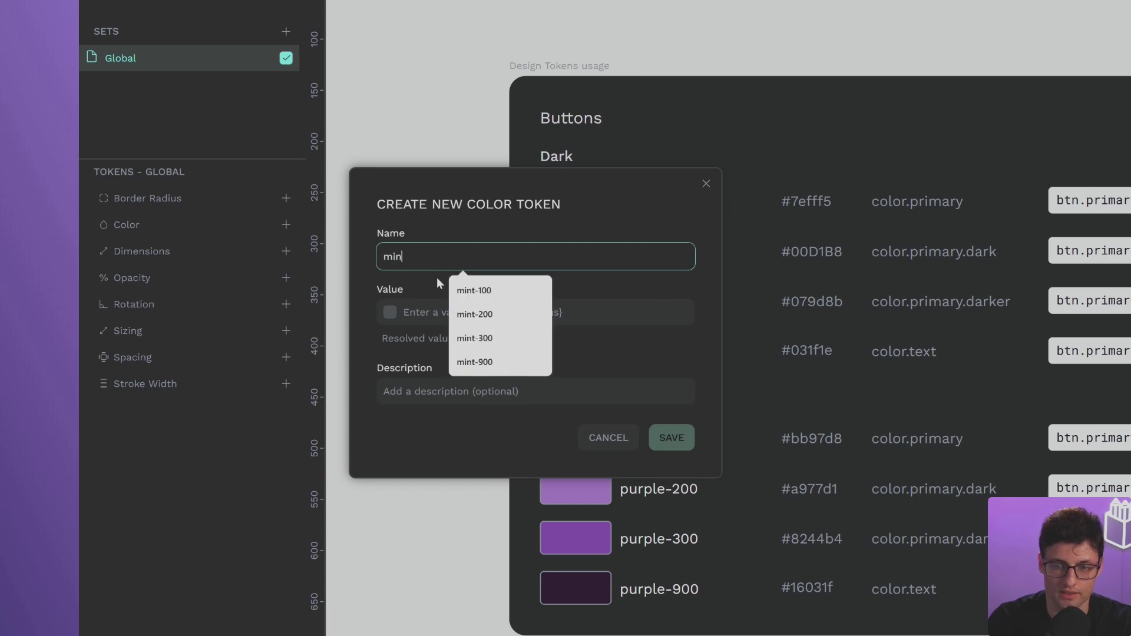
type("t-100")
left_click(460, 312)
type("#7efff5")
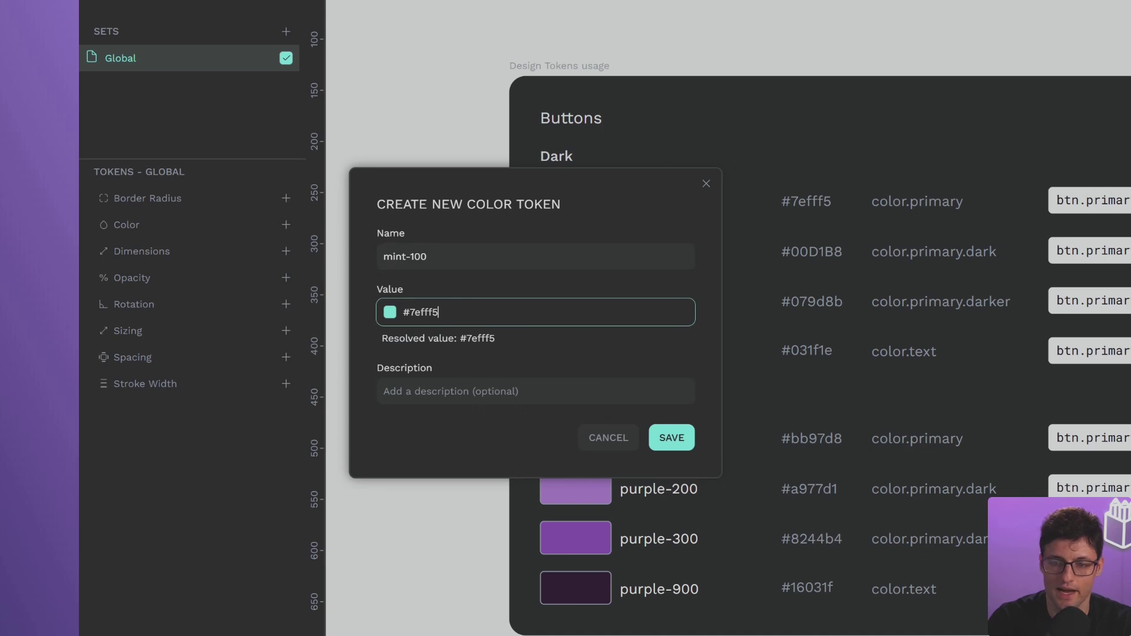
left_click(389, 317)
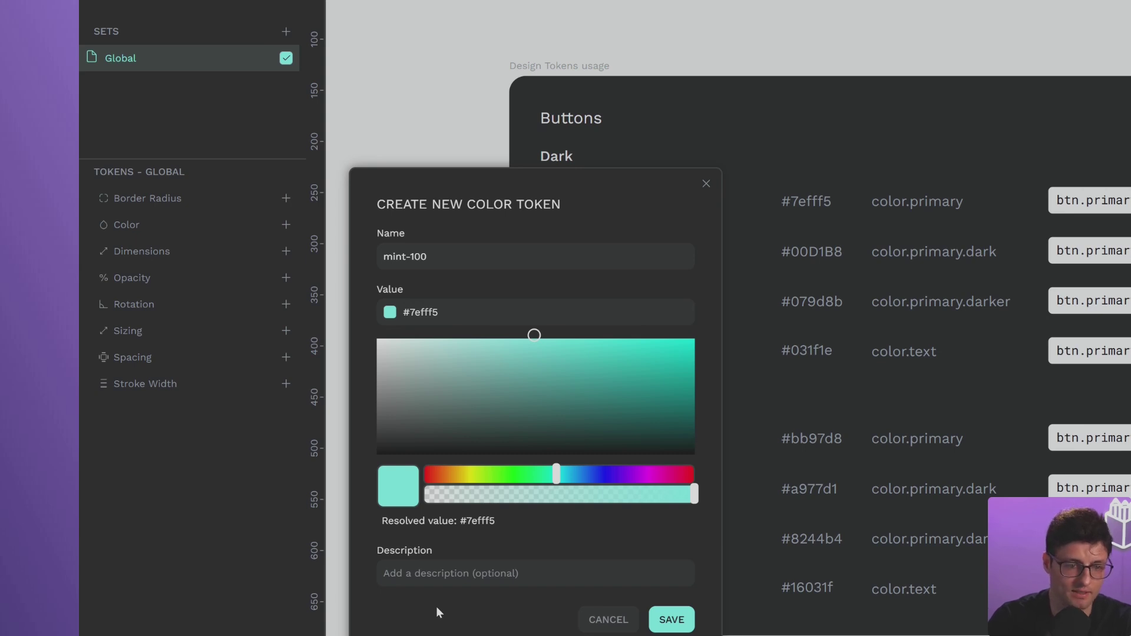
left_click(677, 625)
- Add colour token mint-200 with value #00D1B8, copied from the board's hex text
mouse_move(145, 232)
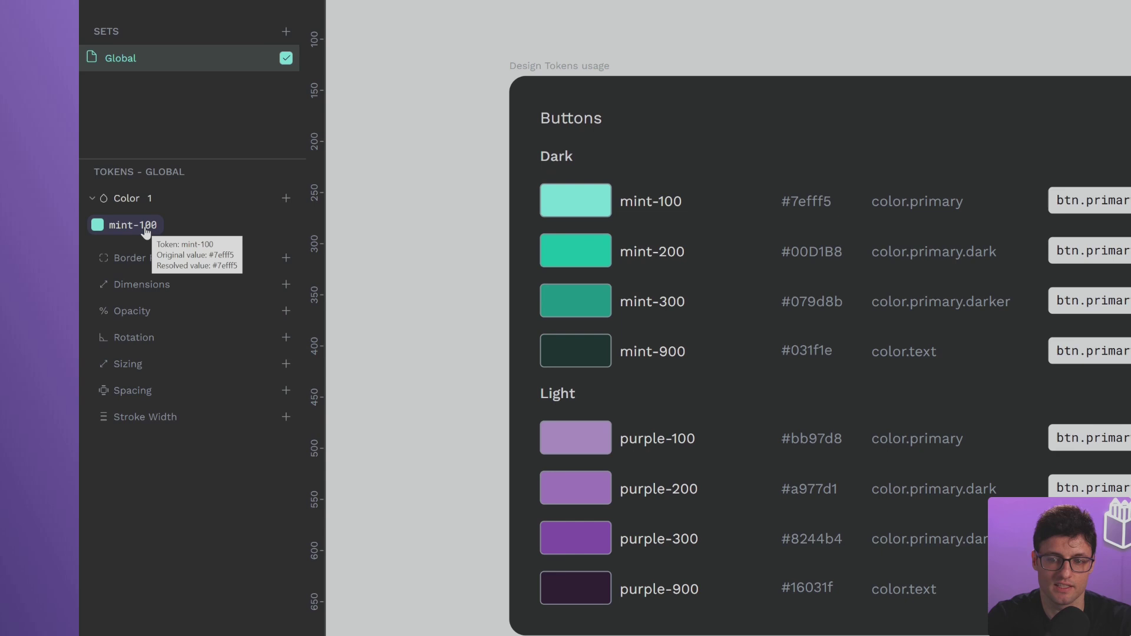
left_click(798, 251)
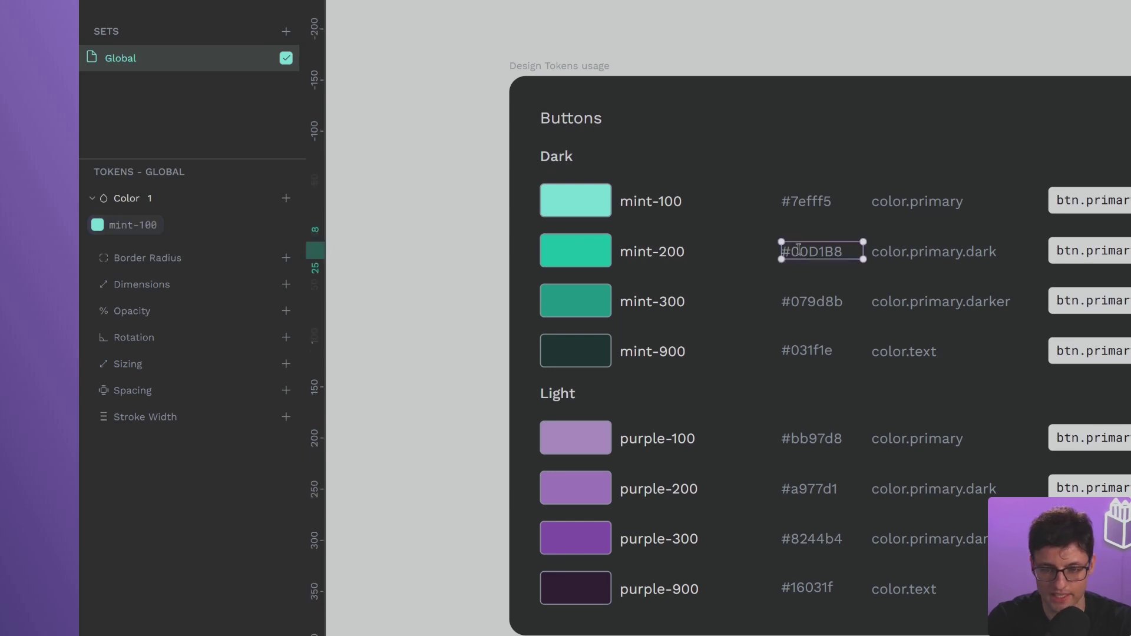
double_click(798, 250)
key("ctrl+c")
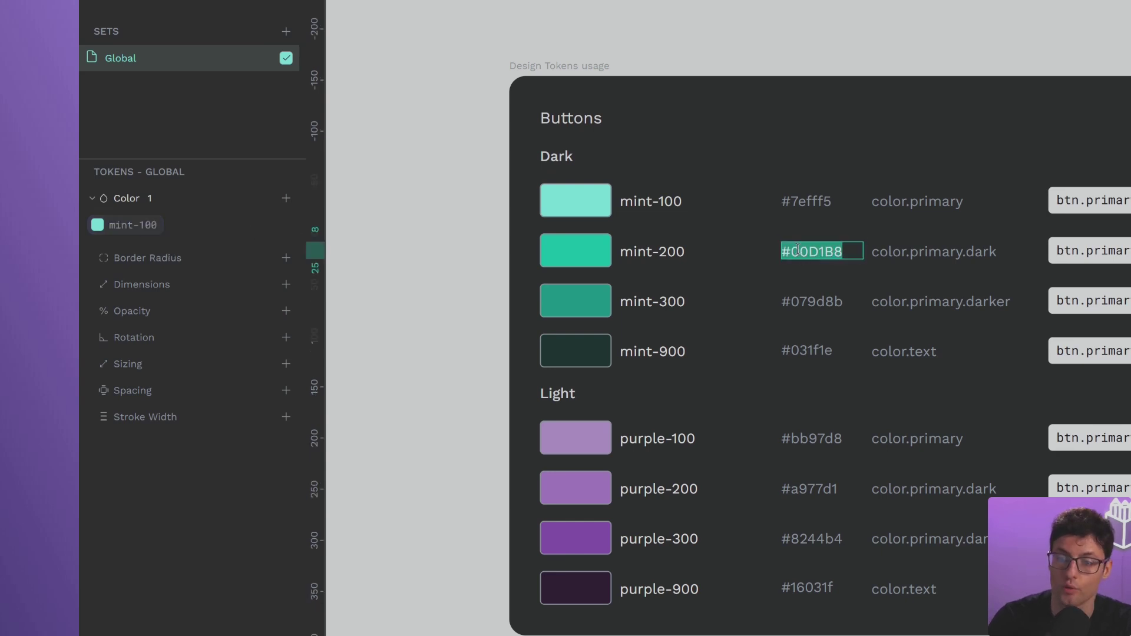
left_click(288, 198)
type("mint-200")
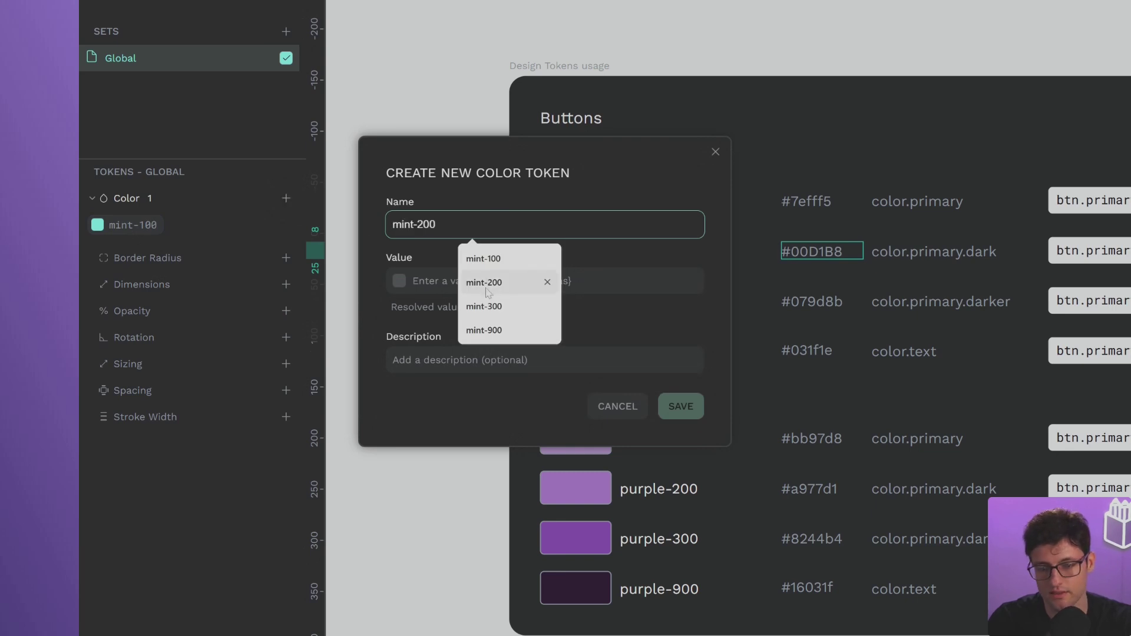
key("Tab")
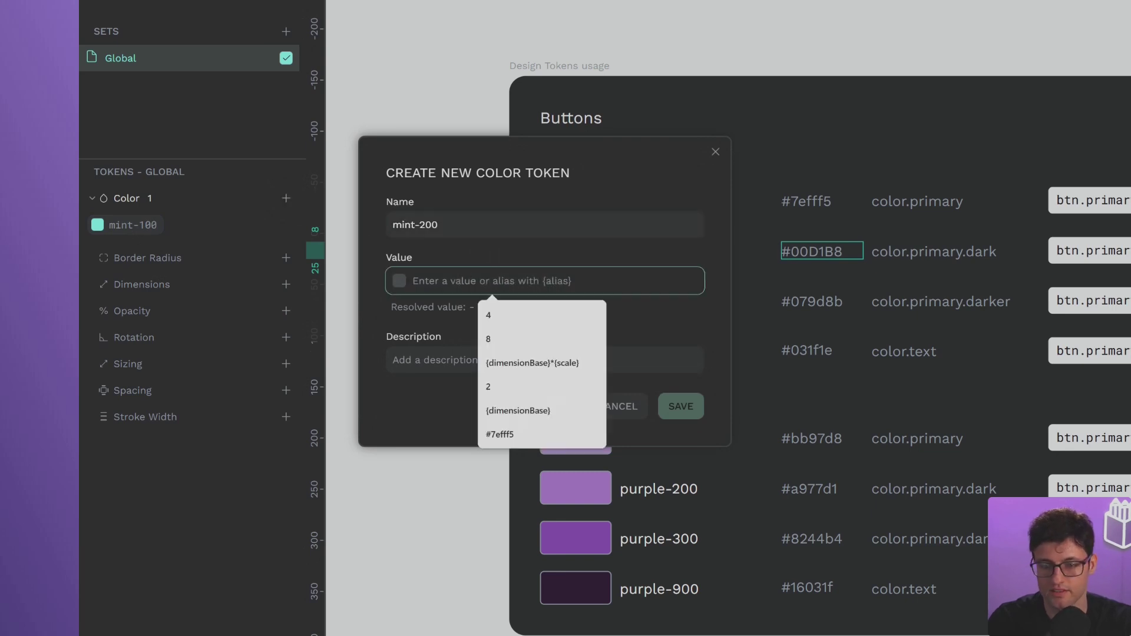
key("ctrl+v")
left_click(671, 407)
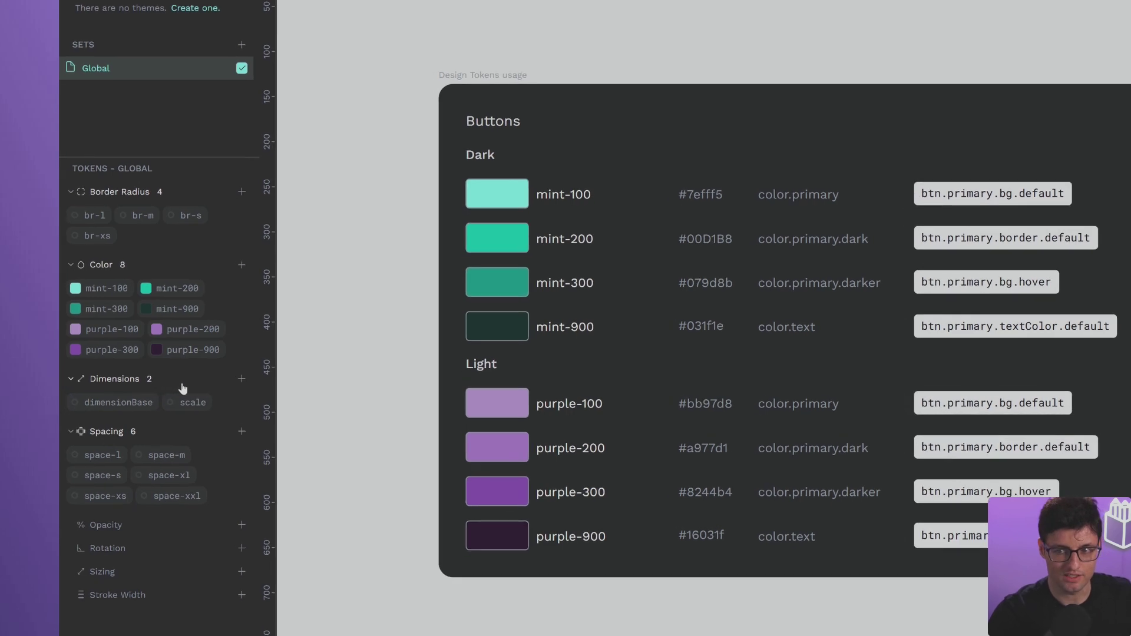
- Review the Global set's imported colour, border radius, dimension and spacing tokens
mouse_move(197, 407)
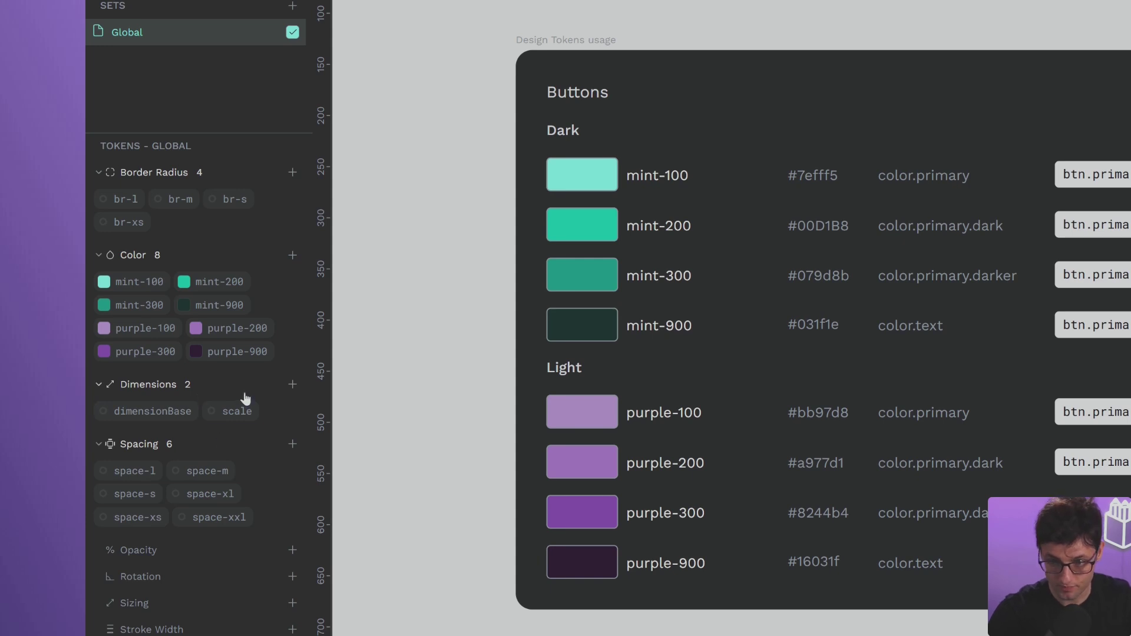
- Open the dimensionBase token editor and close it without changes
right_click(168, 412)
left_click(207, 434)
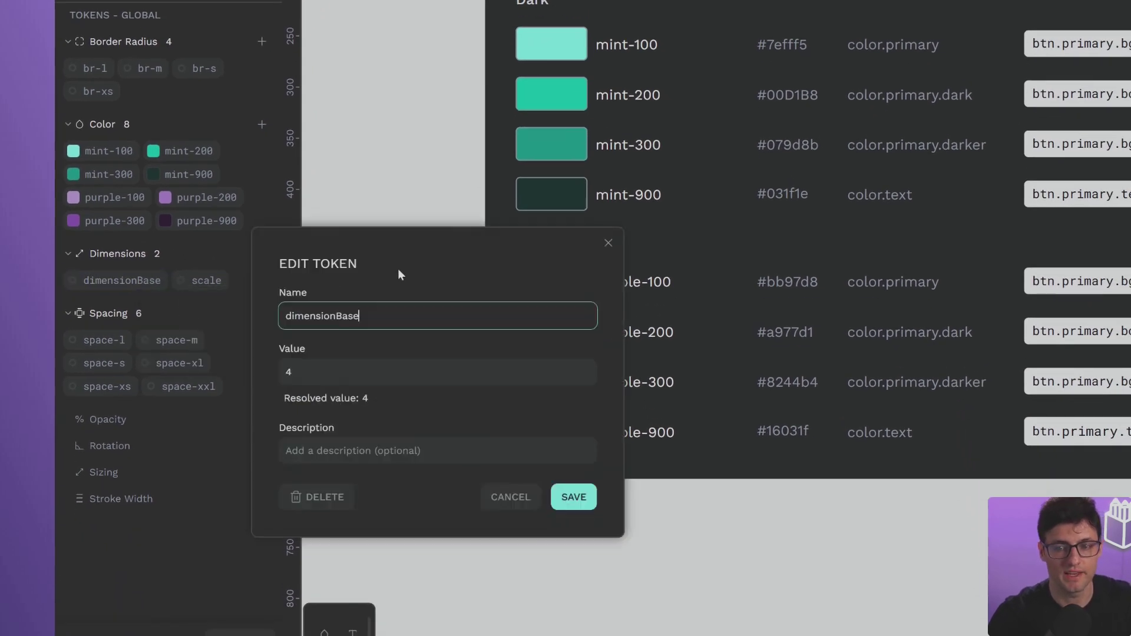
left_click(607, 244)
- Open br-xs for editing and inspect its value {dimensionBase}-{scale}, resolving to 2
mouse_move(272, 286)
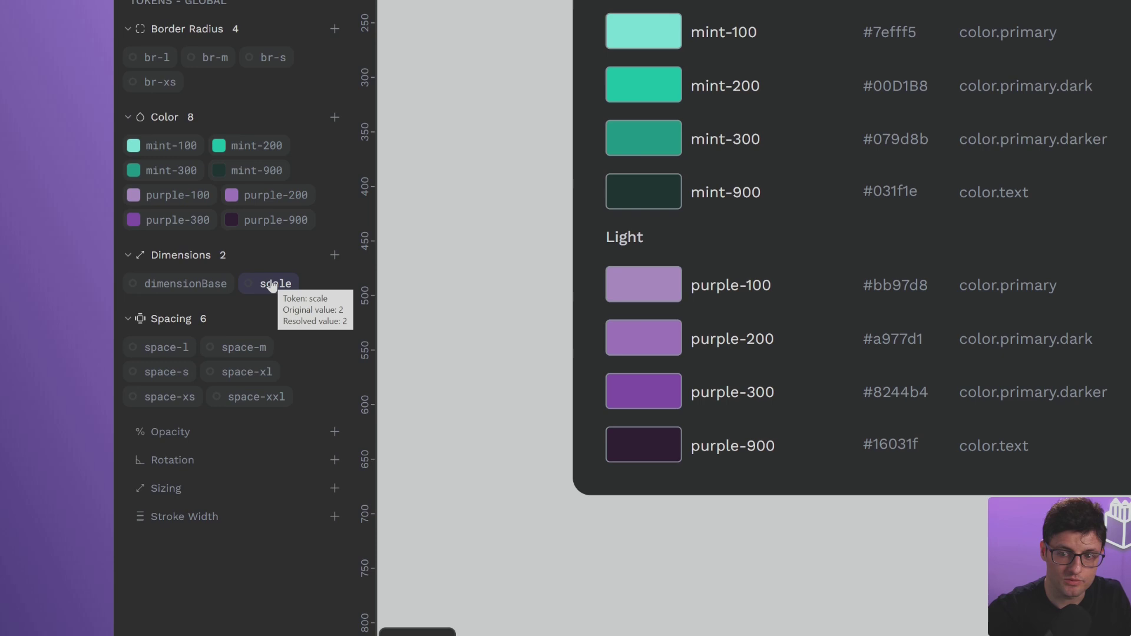
right_click(147, 82)
left_click(246, 106)
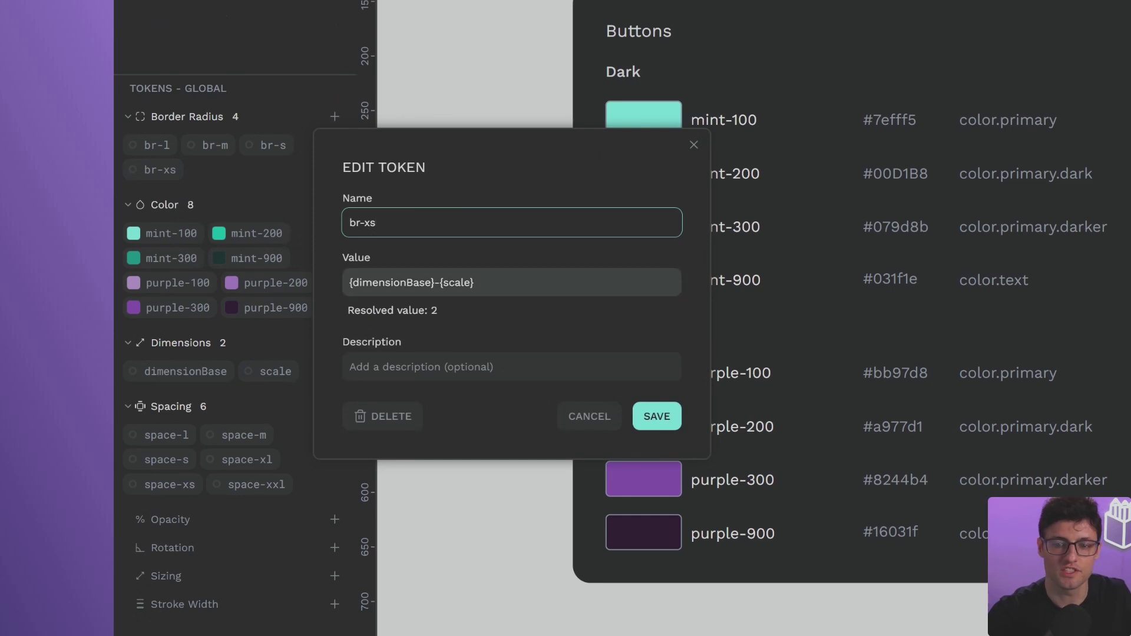
left_click_drag(474, 282, 349, 282)
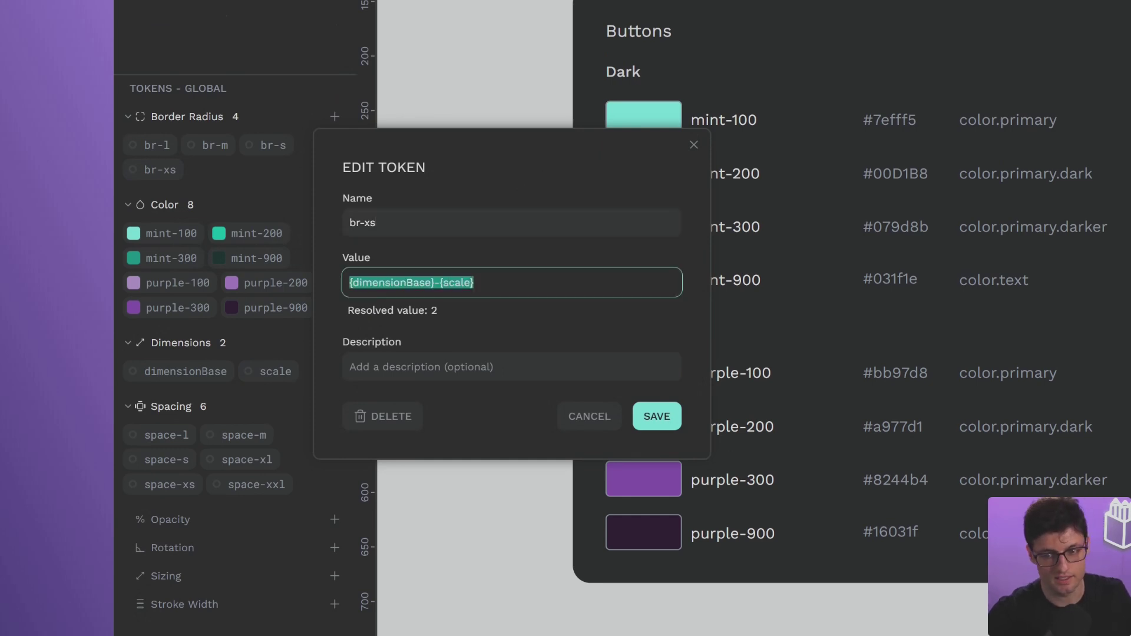
left_click(539, 250)
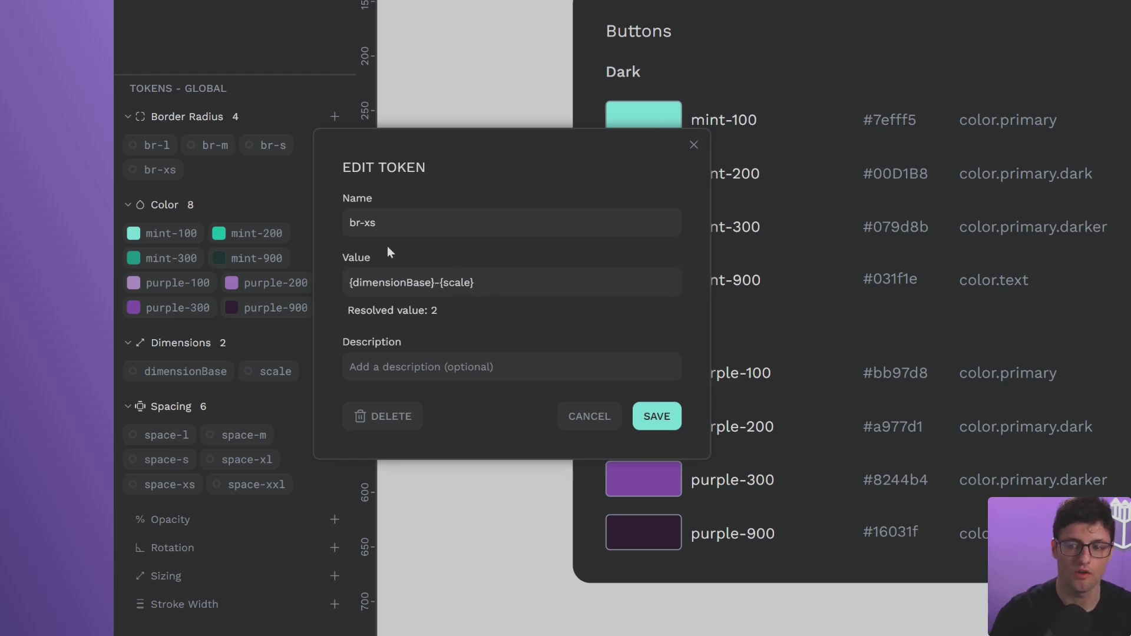
- Save br-xs unchanged and check br-m resolves to 8 and br-l to 16
left_click(657, 417)
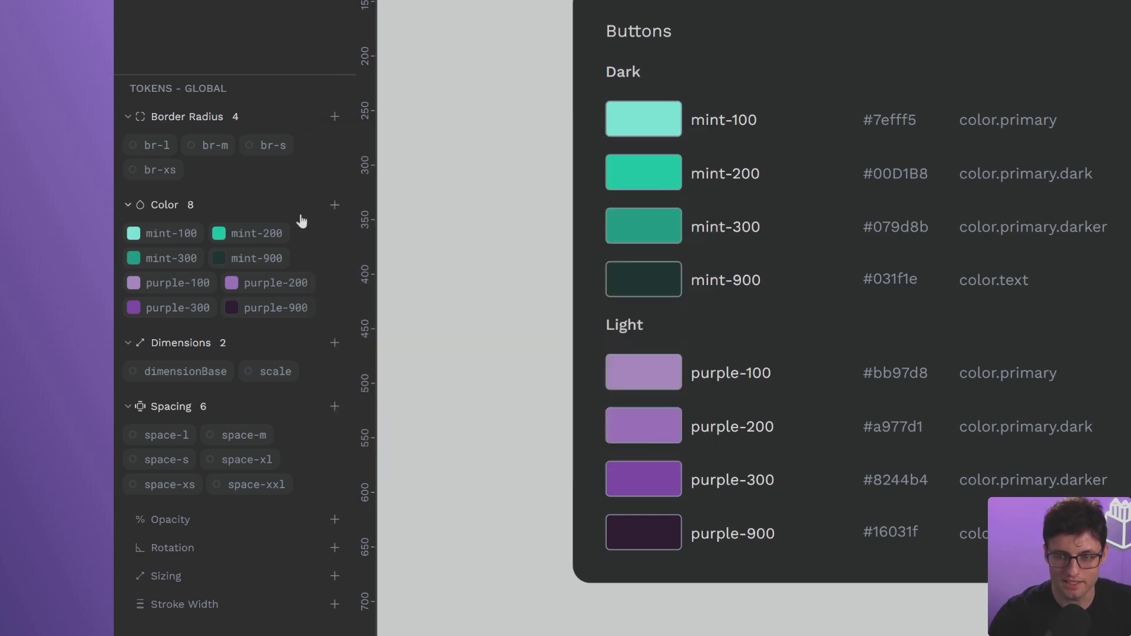
mouse_move(275, 154)
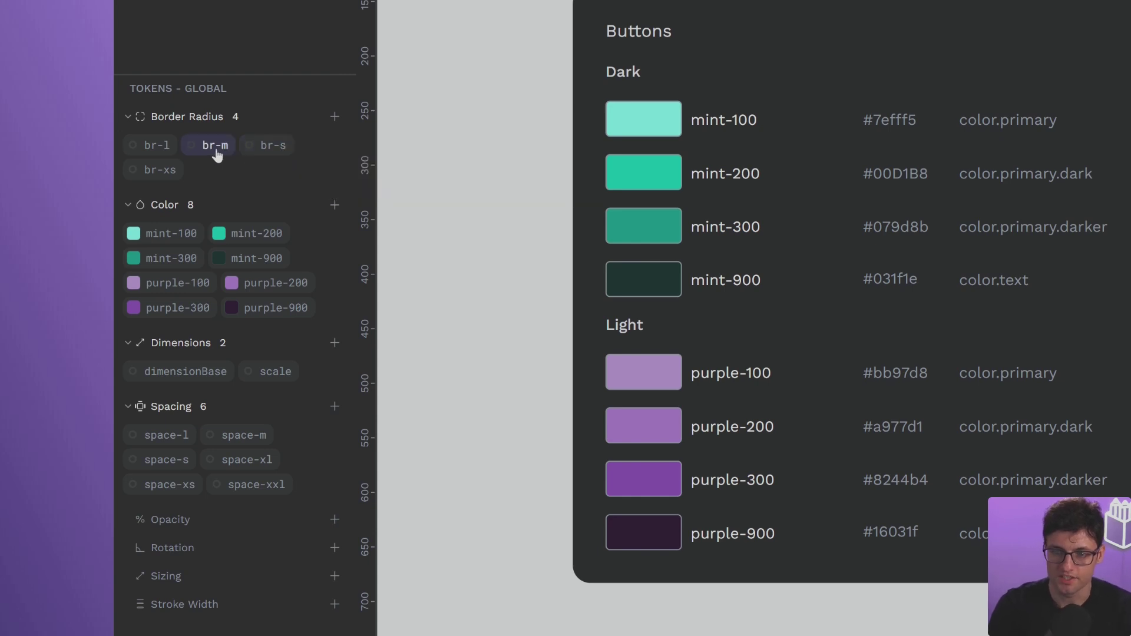
mouse_move(216, 155)
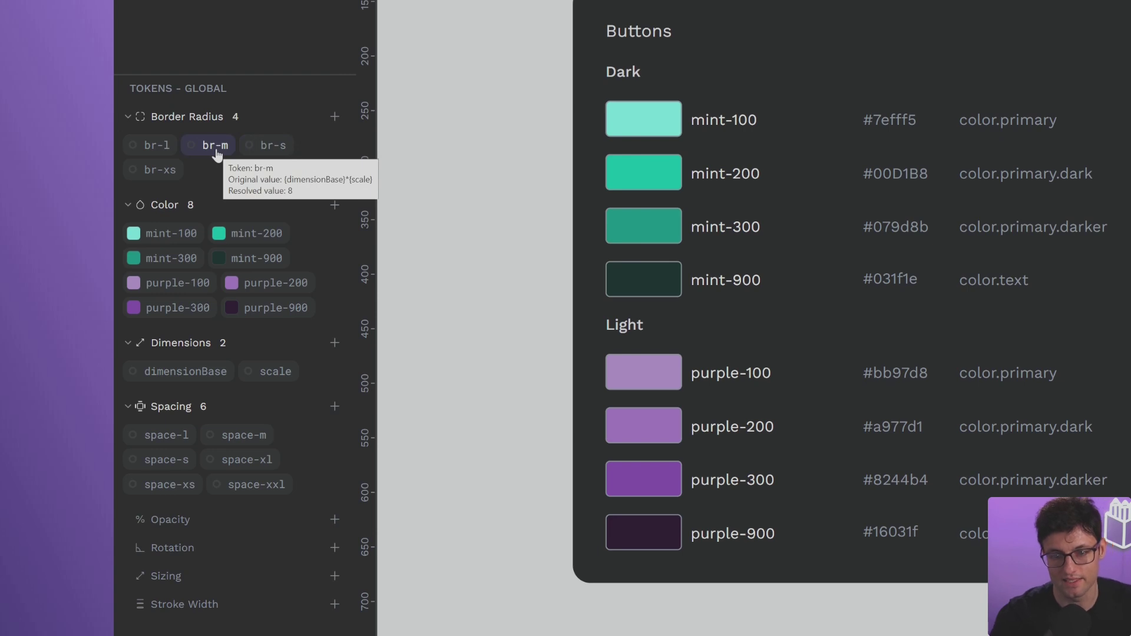
mouse_move(154, 158)
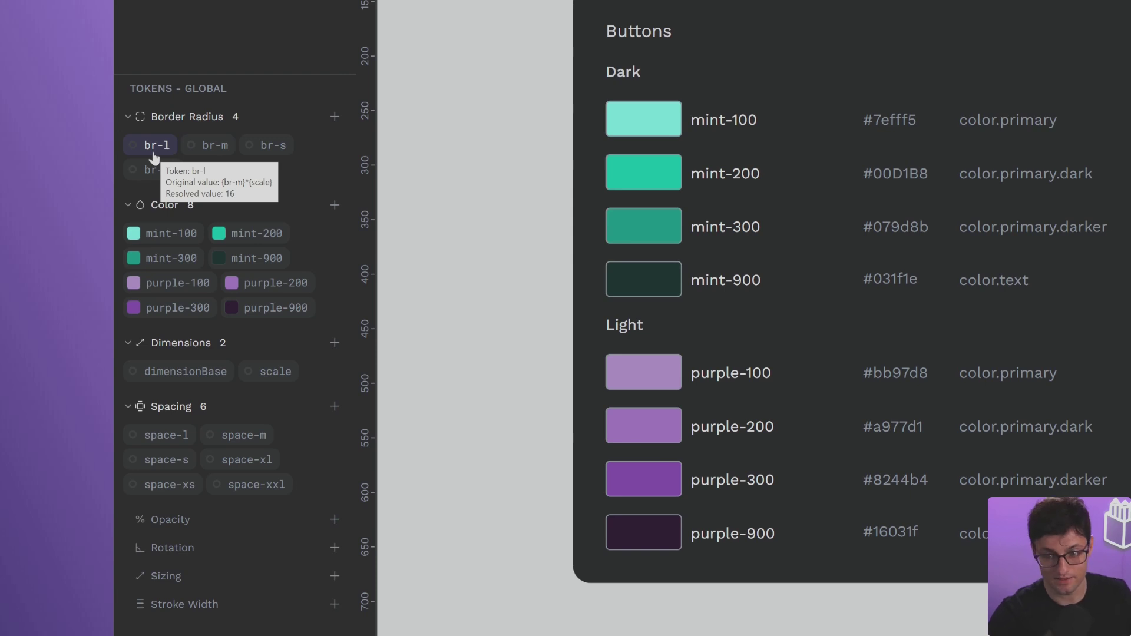
- Change the dimensionBase token's value from 4 to 8
right_click(204, 377)
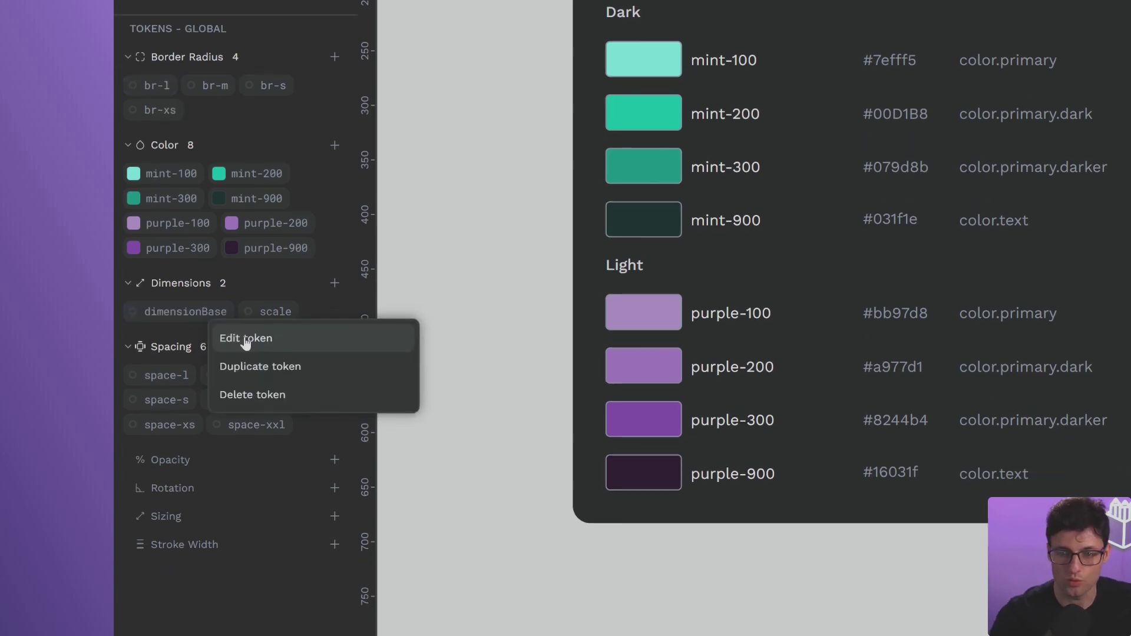
left_click(246, 339)
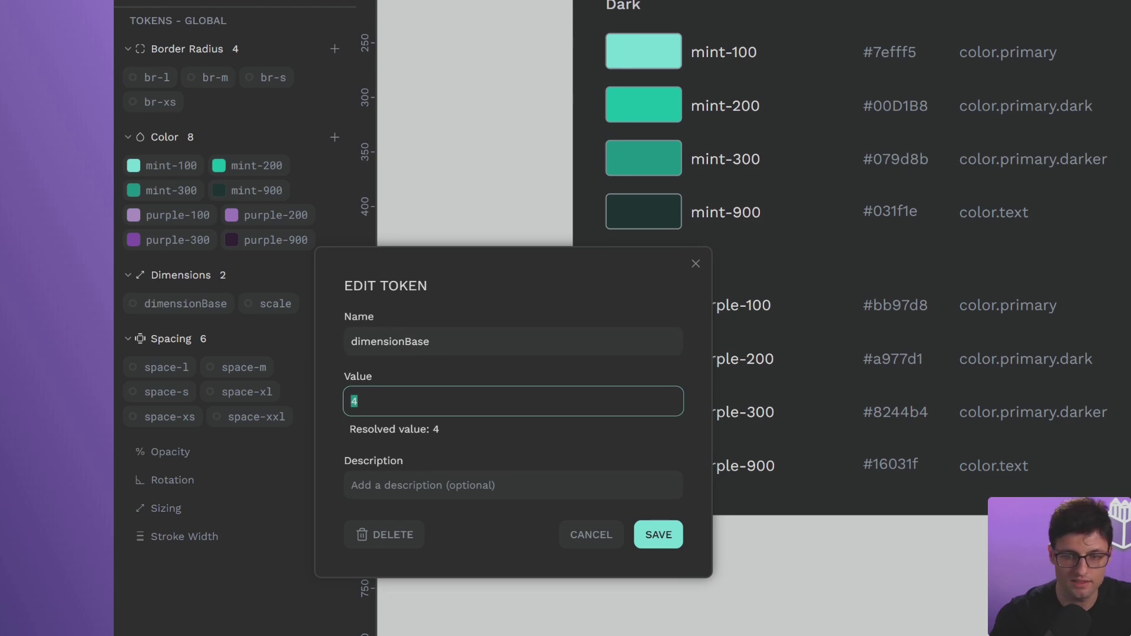
type("8")
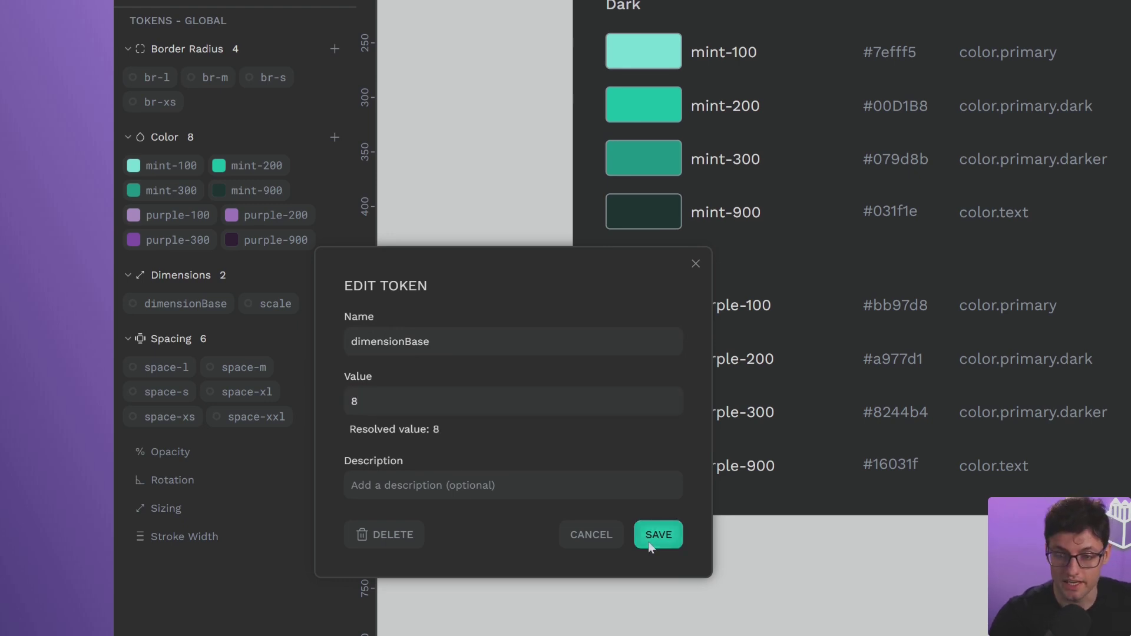
left_click(648, 542)
- Check the updated border radius values, with br-xs at 6 and br-l at 32
mouse_move(152, 108)
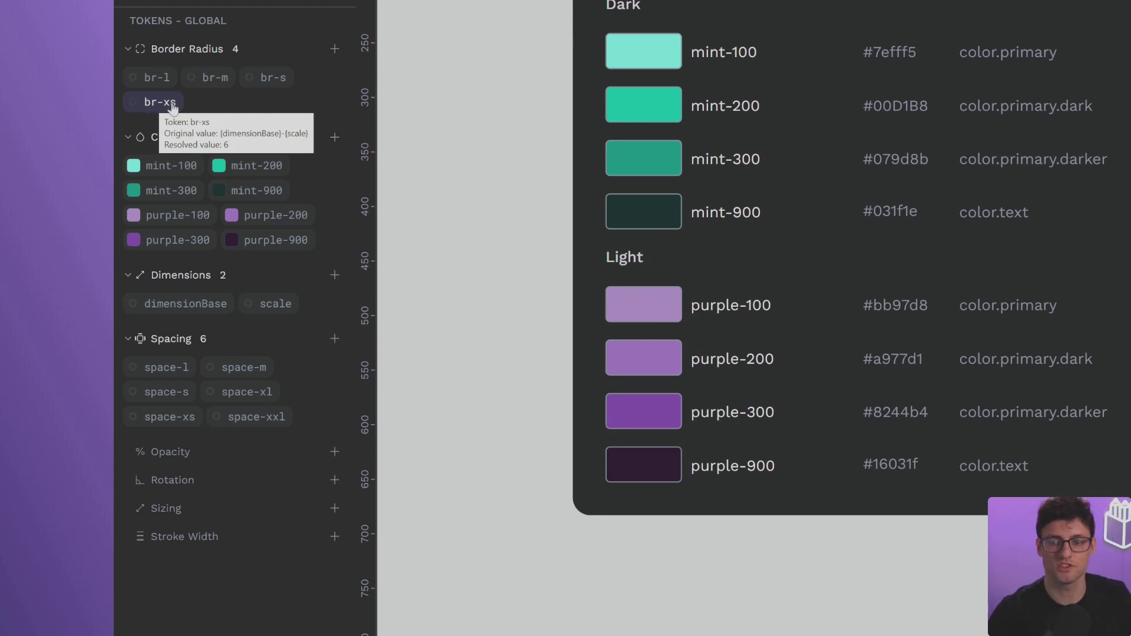
mouse_move(287, 85)
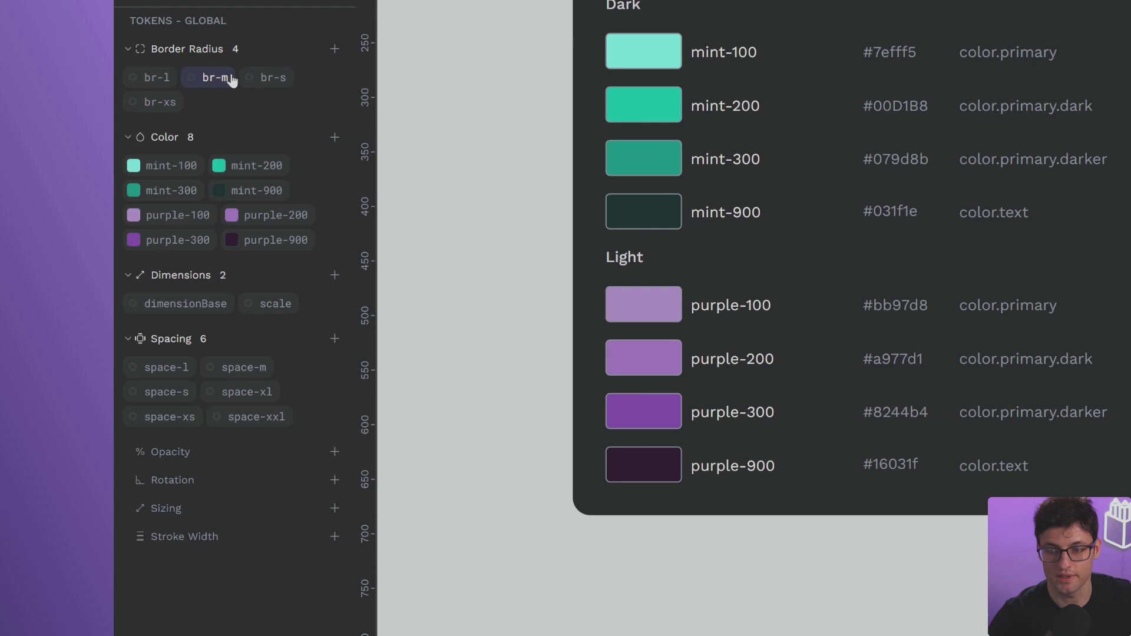
mouse_move(231, 81)
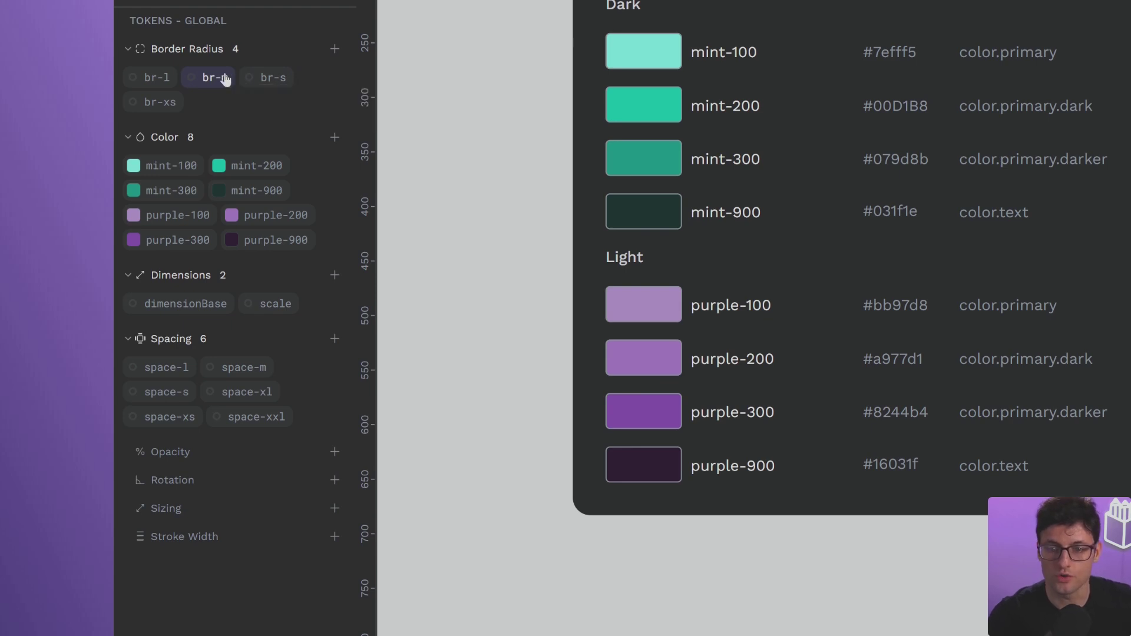
mouse_move(165, 79)
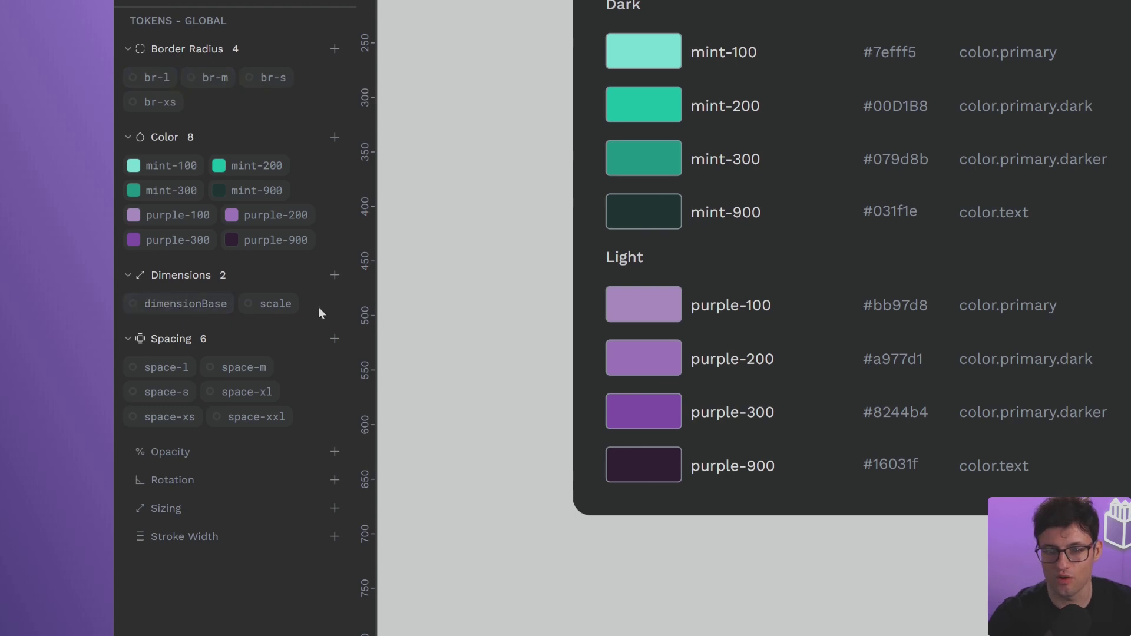
- Change dimensionBase's value from 8 back to 4
right_click(202, 305)
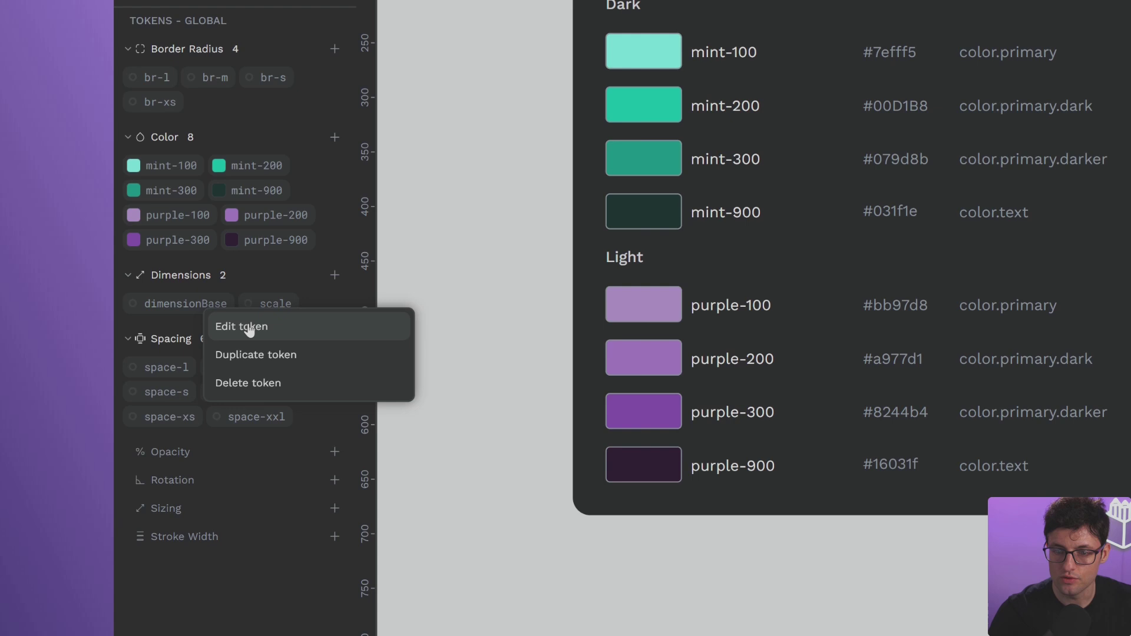
left_click(248, 327)
left_click(518, 401)
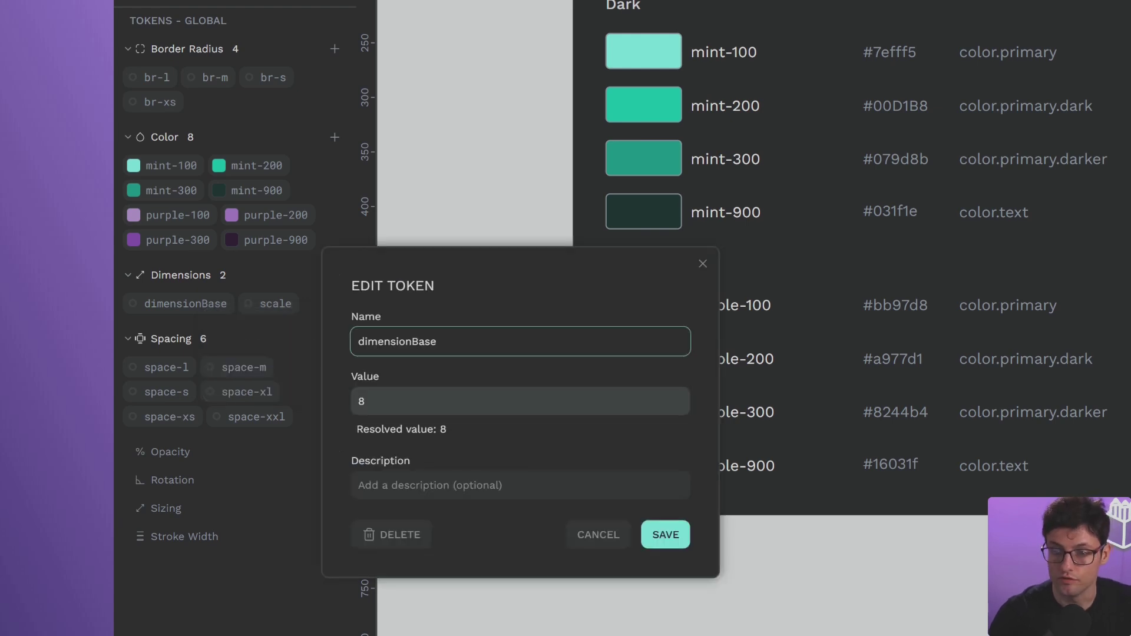
key("BackSpace")
type("4")
left_click(665, 535)
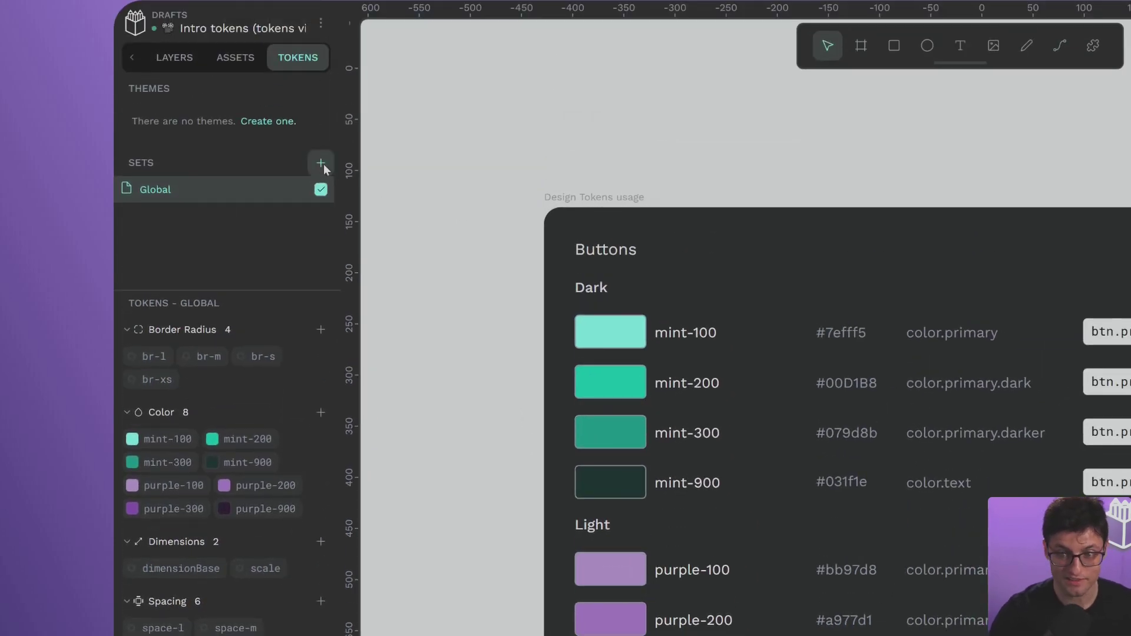
- Create a Dark set under an Alias group and enable it alongside Global
left_click(321, 163)
type("Al")
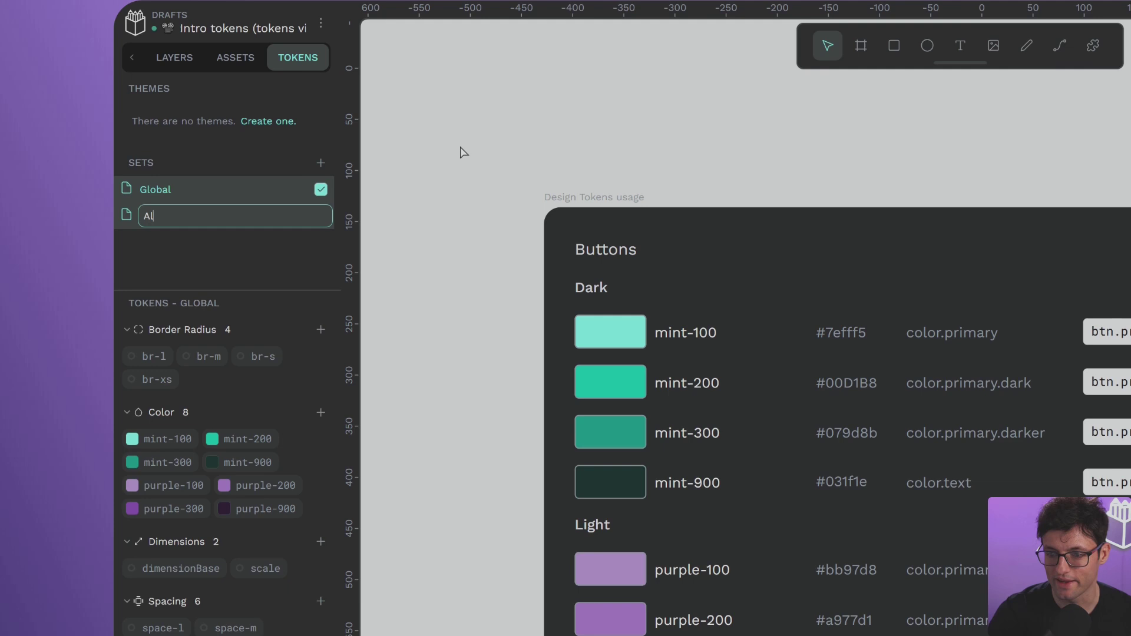
type("ias")
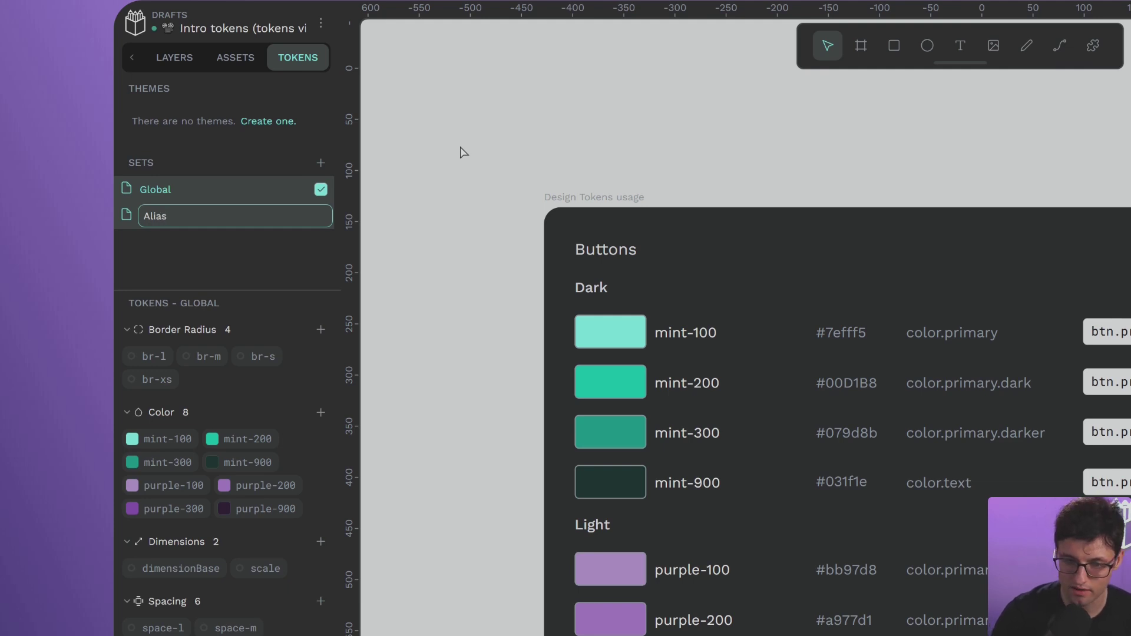
type("/Dar")
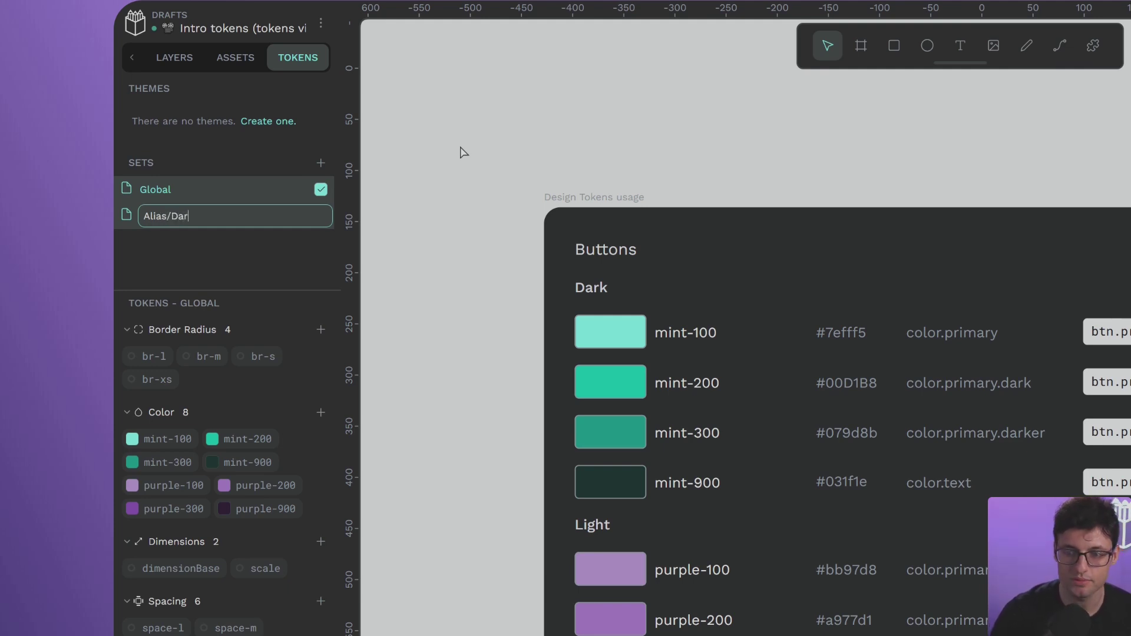
type("k")
key("Return")
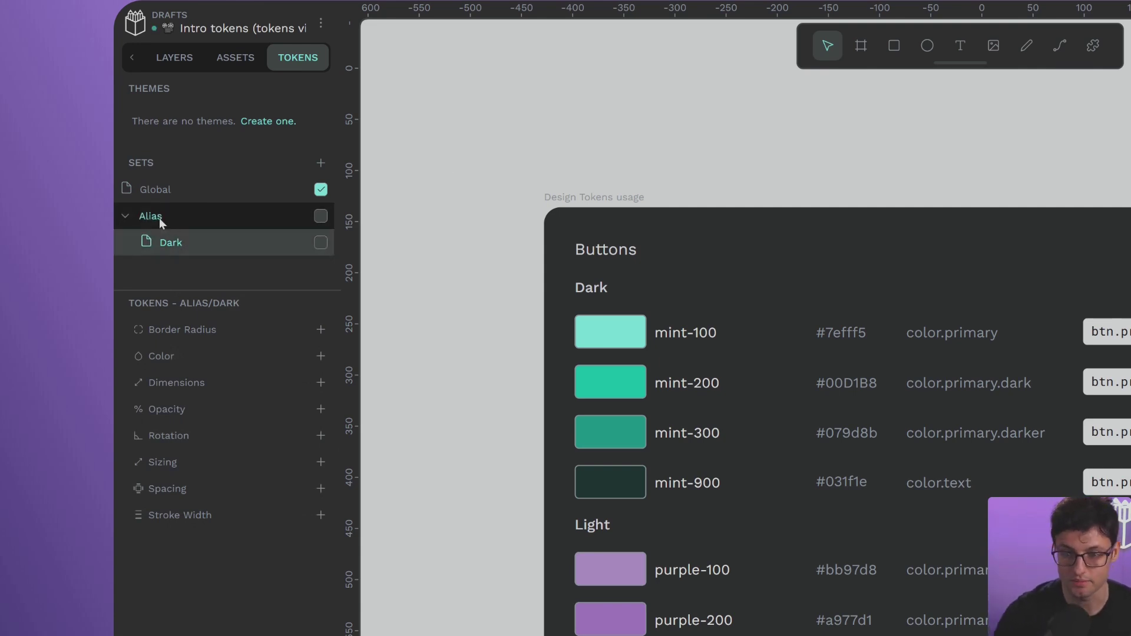
left_click(320, 242)
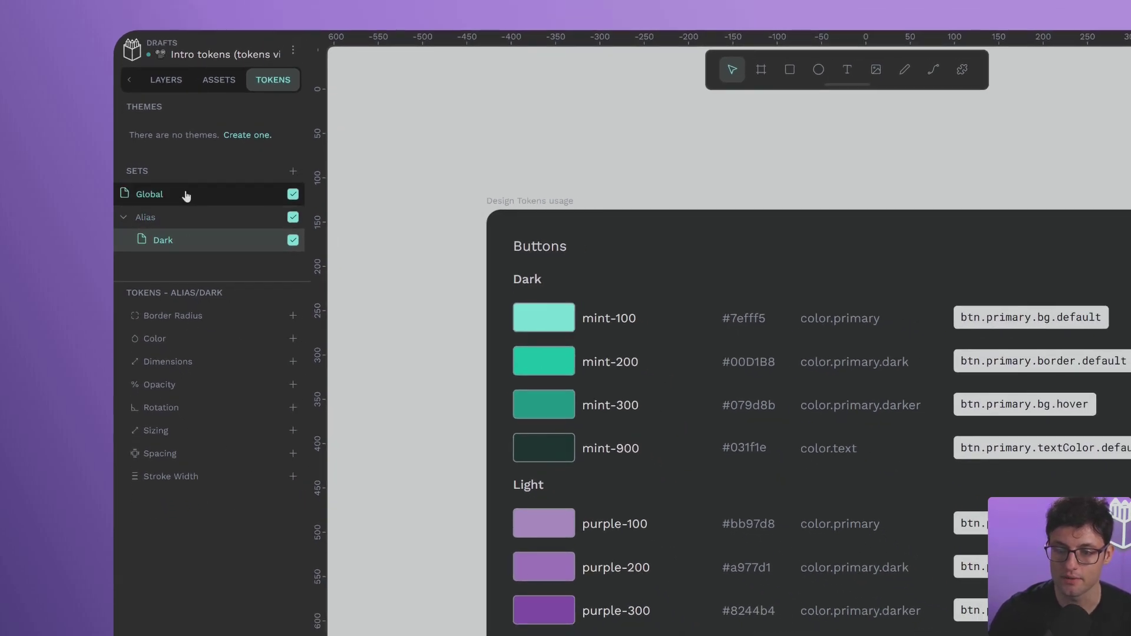
left_click(187, 193)
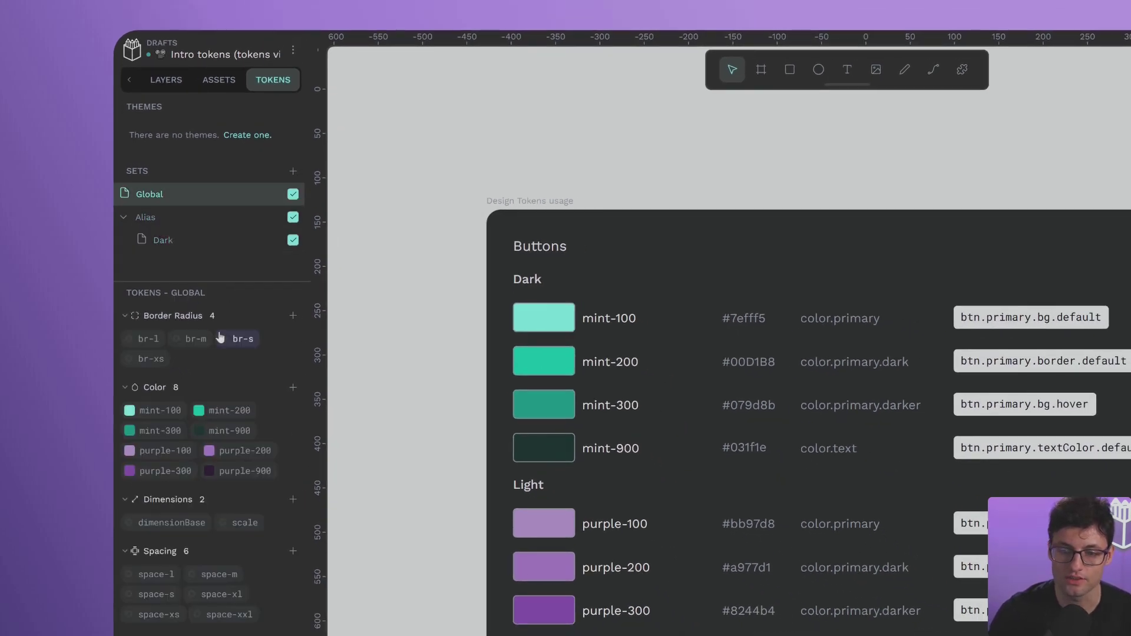
left_click(199, 246)
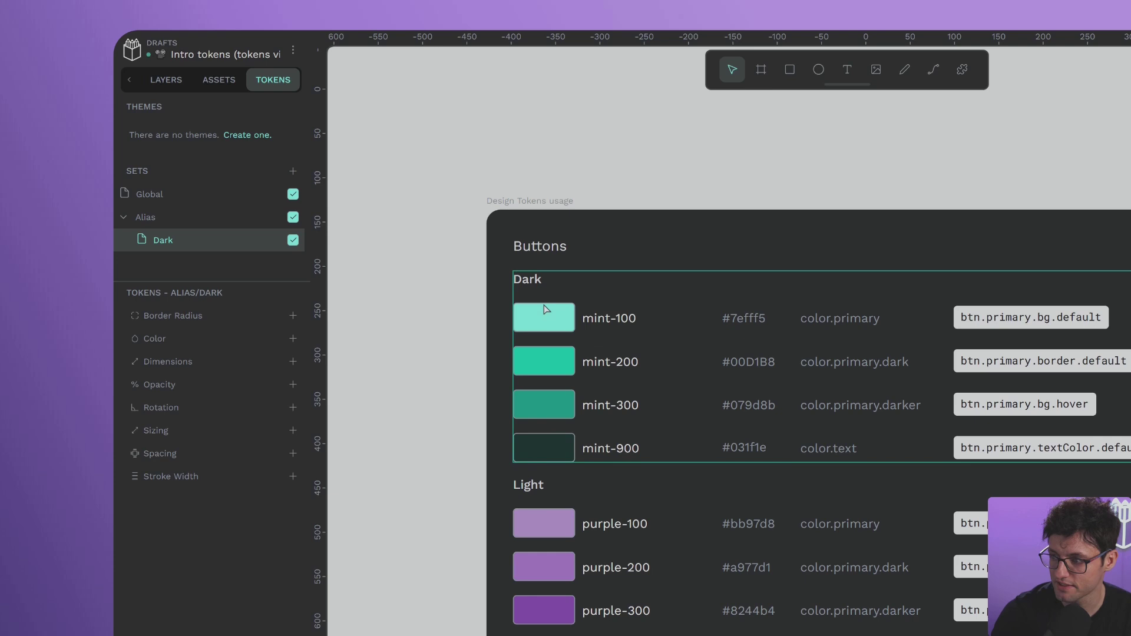
- Add Dark-set colour tokens color-primary = {mint-100} and color-primary-dark = {mint-200}
left_click(293, 339)
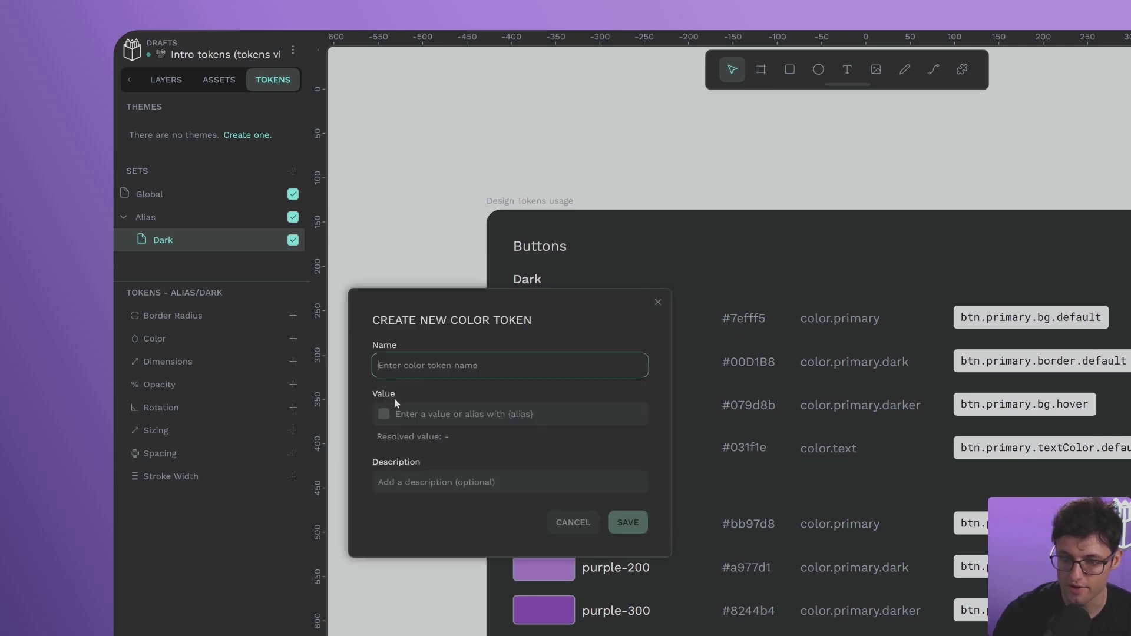
type("color")
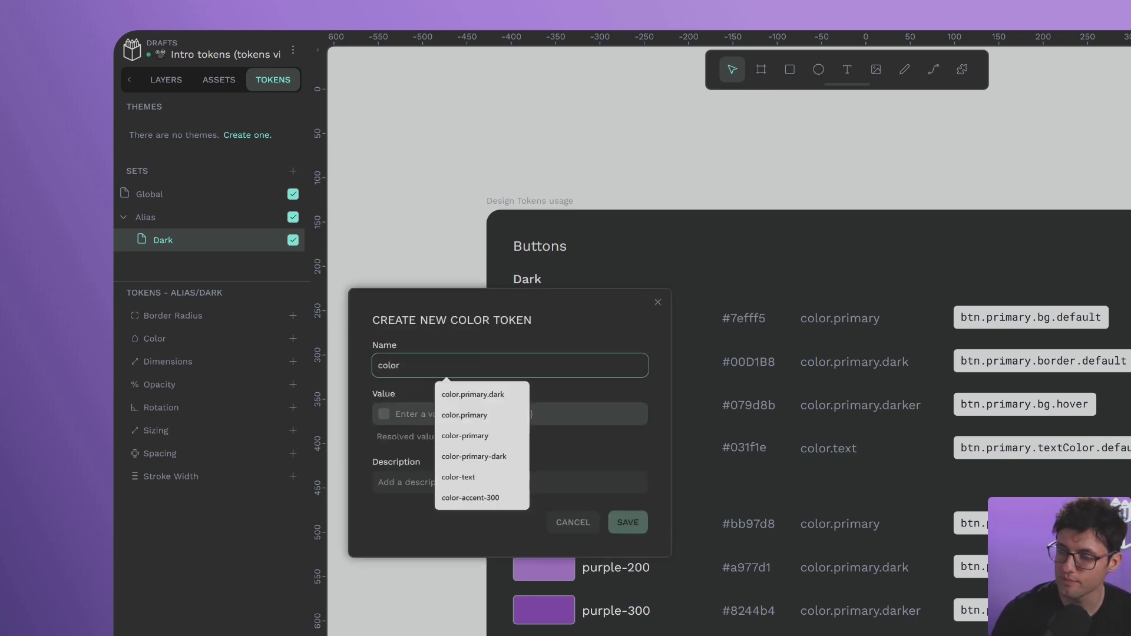
type("-primary")
left_click(437, 423)
type("{mint-100}")
left_click(627, 523)
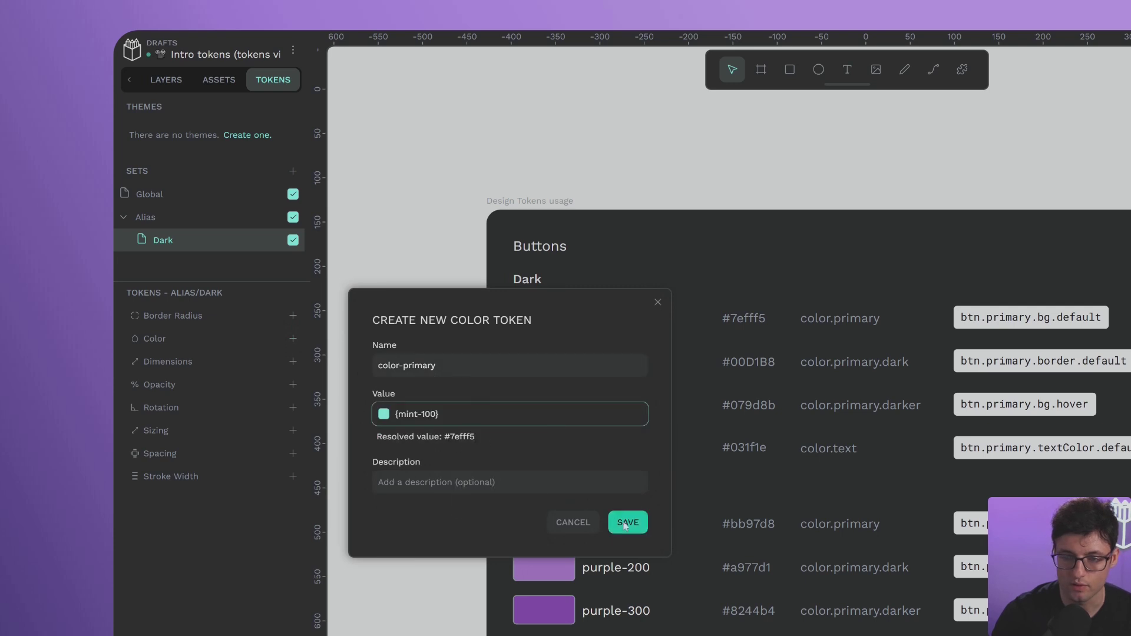
left_click(293, 315)
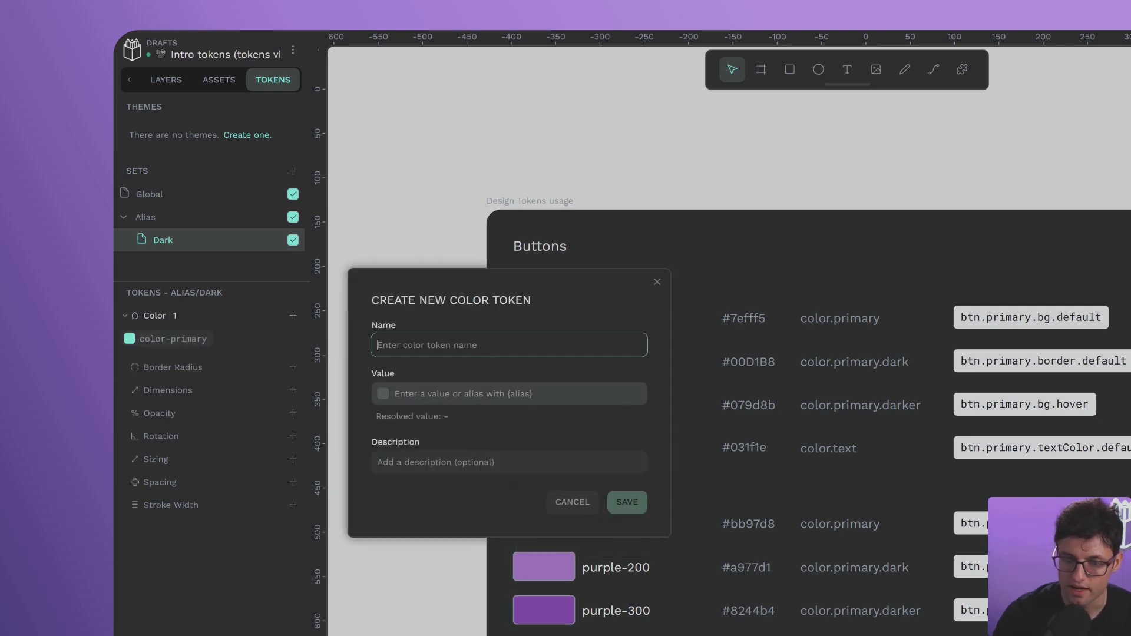
type("color-primary-dark")
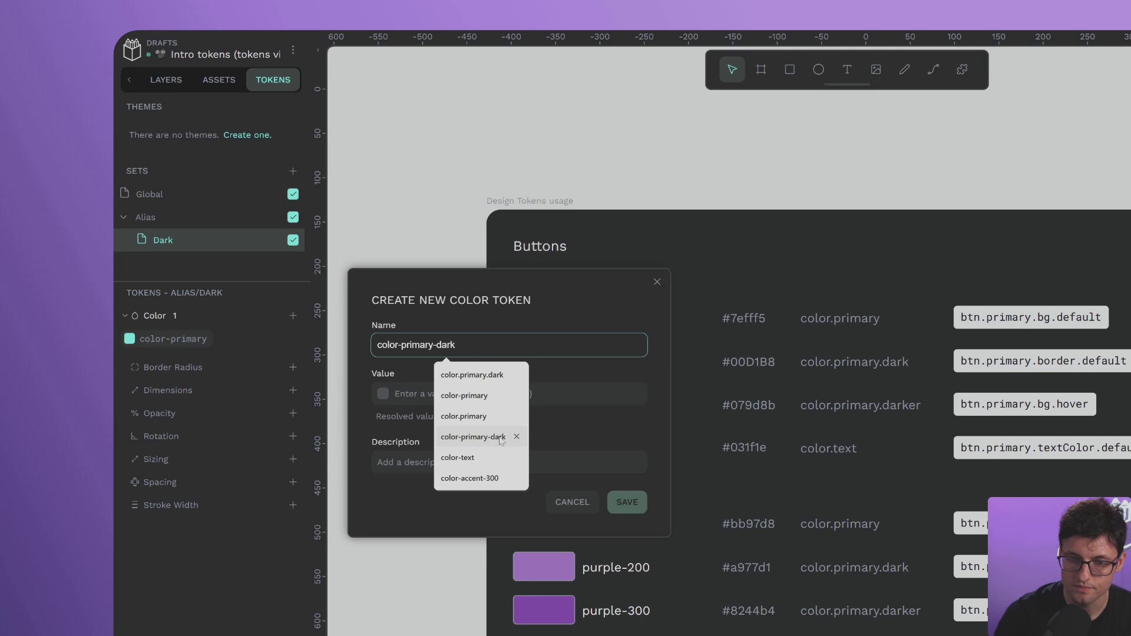
key("Tab")
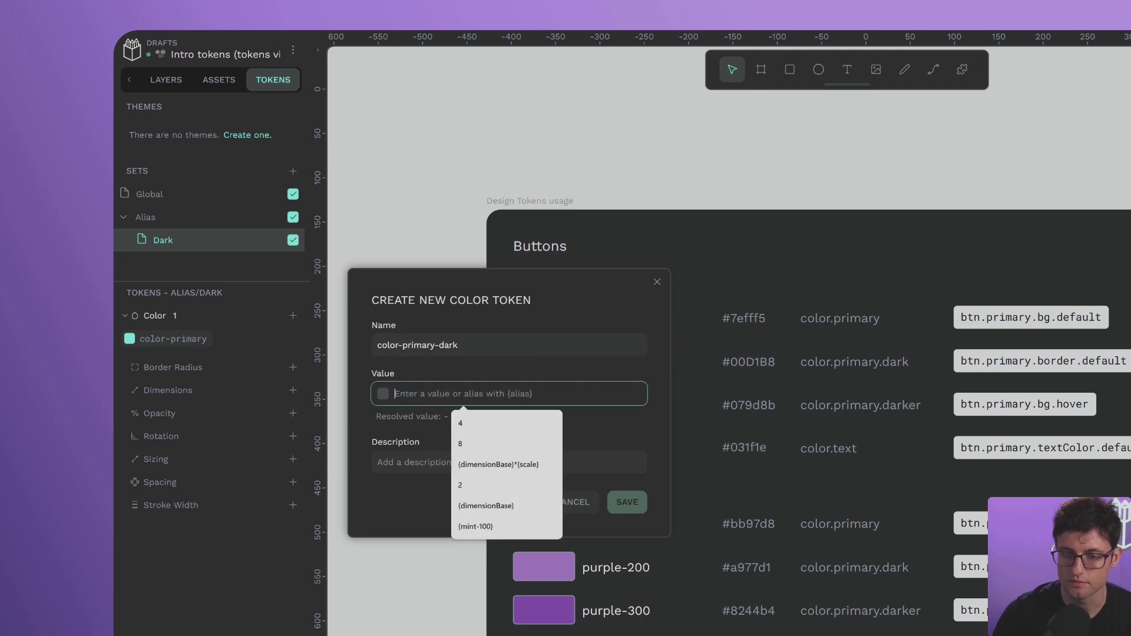
type("{mint-100")
left_click(504, 445)
left_click(625, 502)
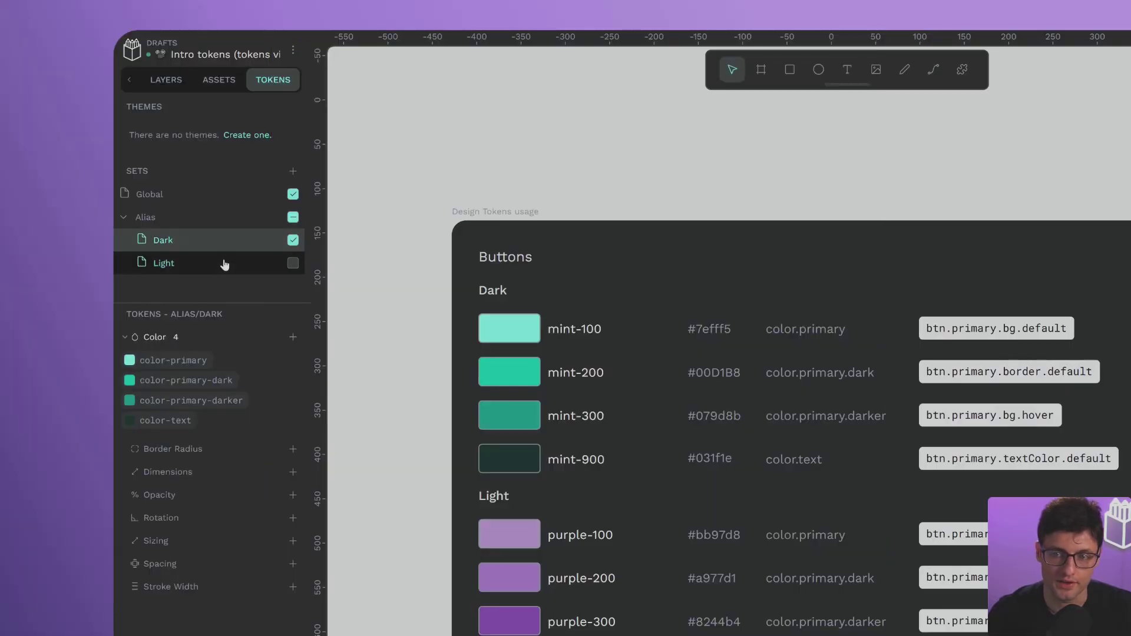
left_click(296, 272)
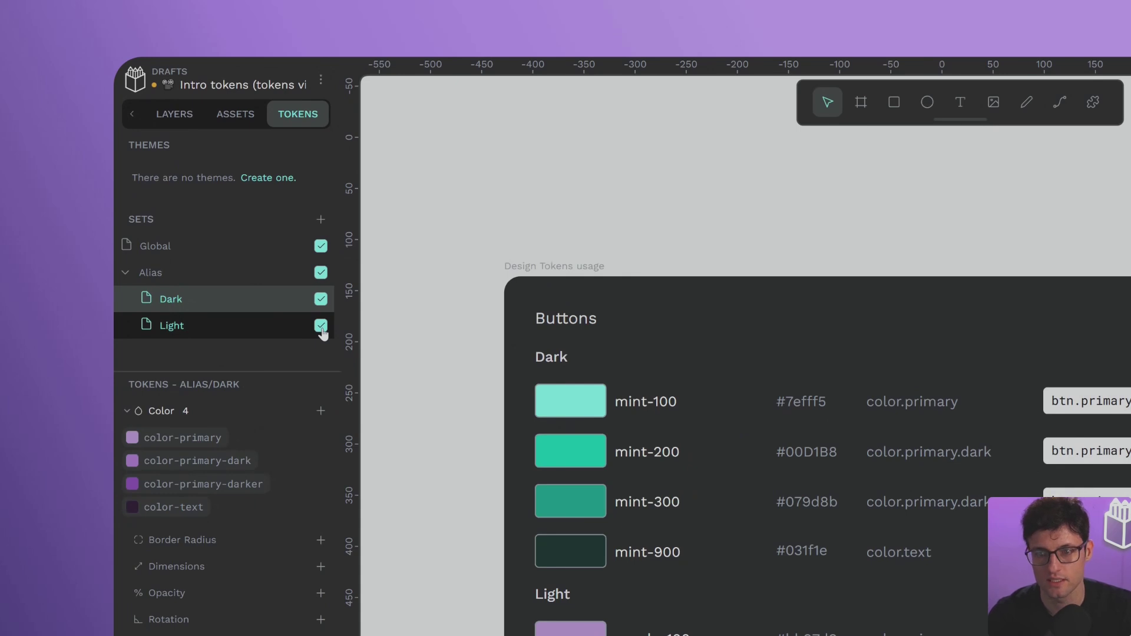
left_click(321, 327)
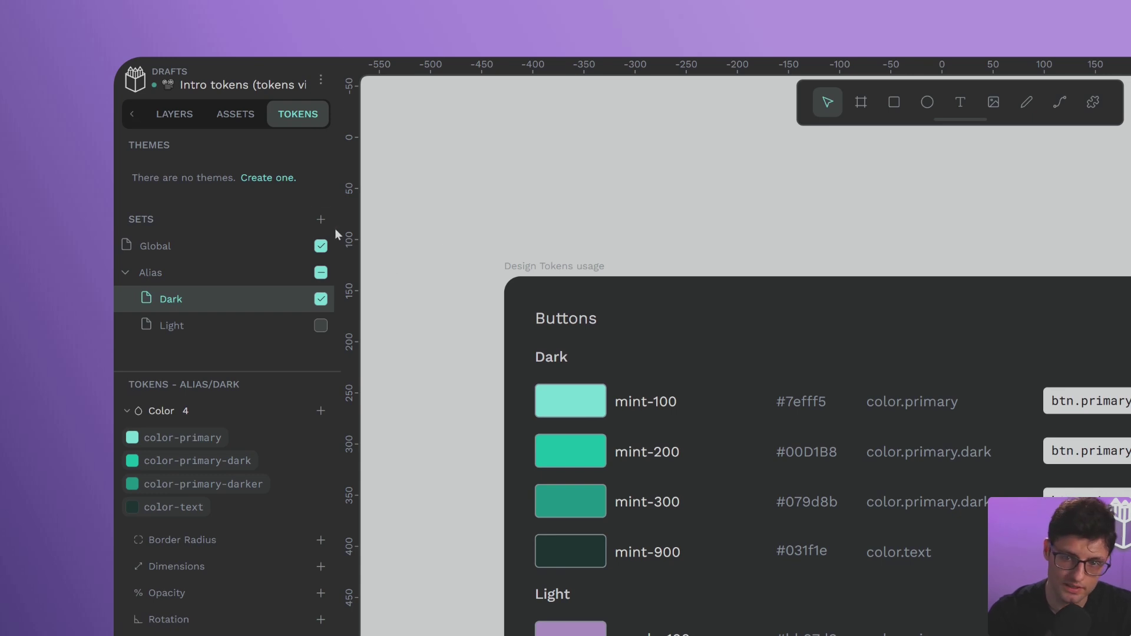
- Create a new token set named Semantic
left_click(321, 219)
type("Semantic")
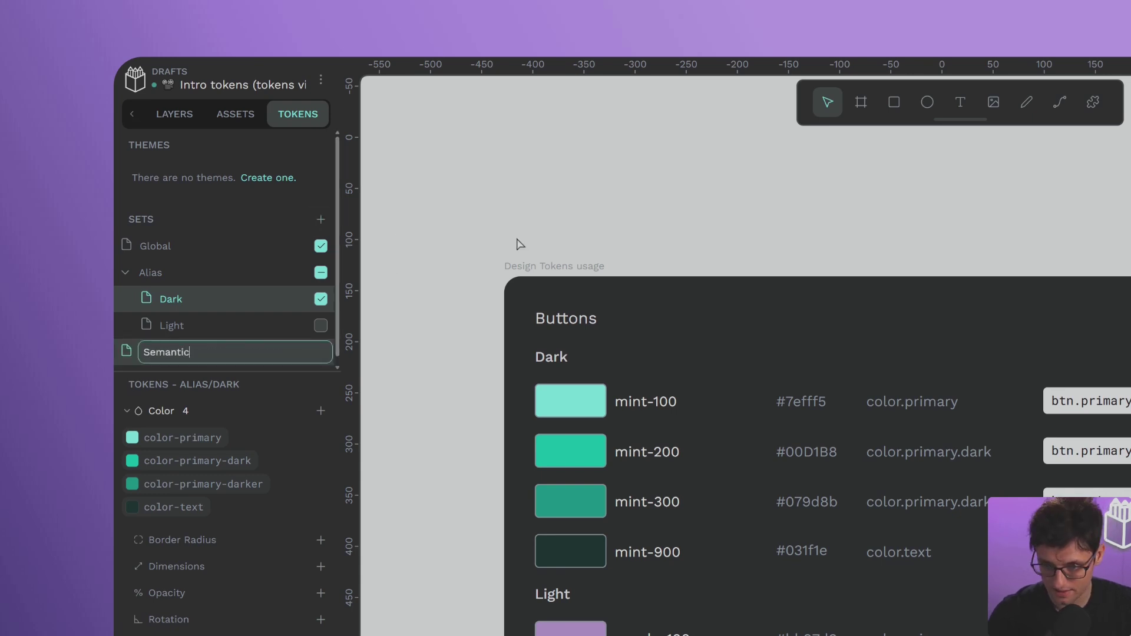
key("Return")
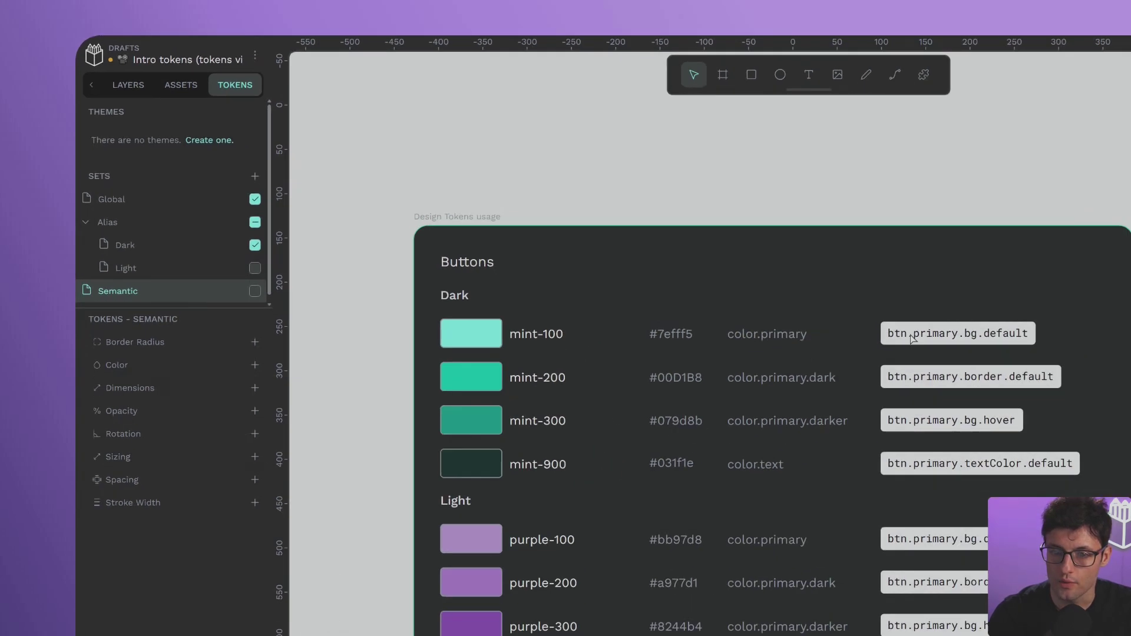
- Add colour token btn.primary.bg.default aliasing {color-primary}, with its name copied from the canvas label
left_click(1128, 408)
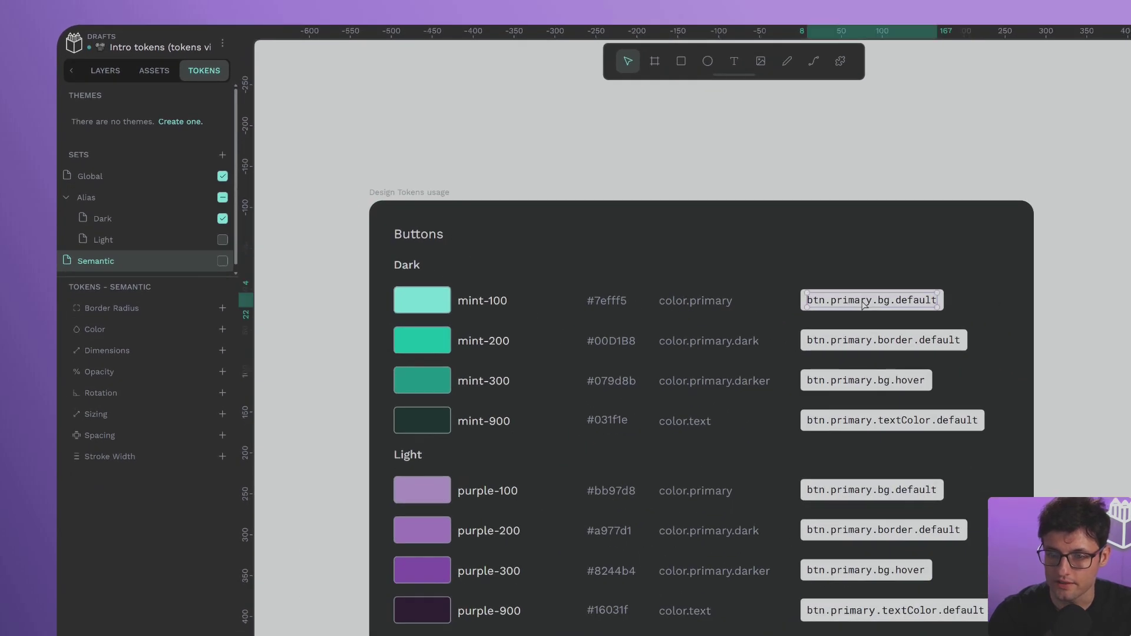
double_click(864, 303)
key("ctrl+c")
key("Escape")
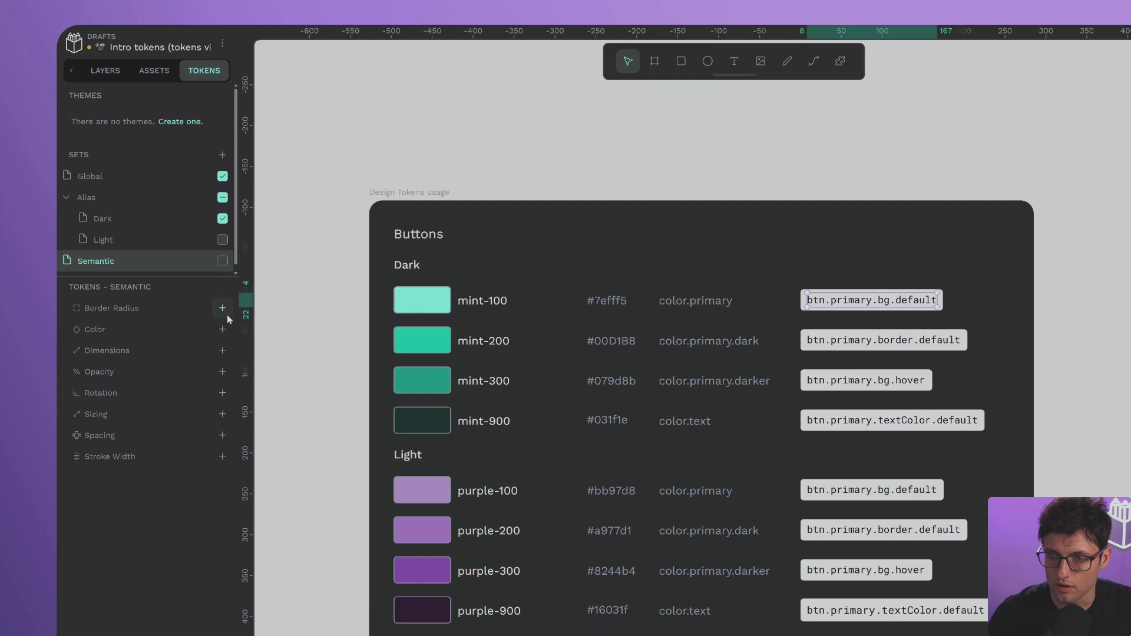
left_click(222, 329)
key("ctrl+v")
key("Tab")
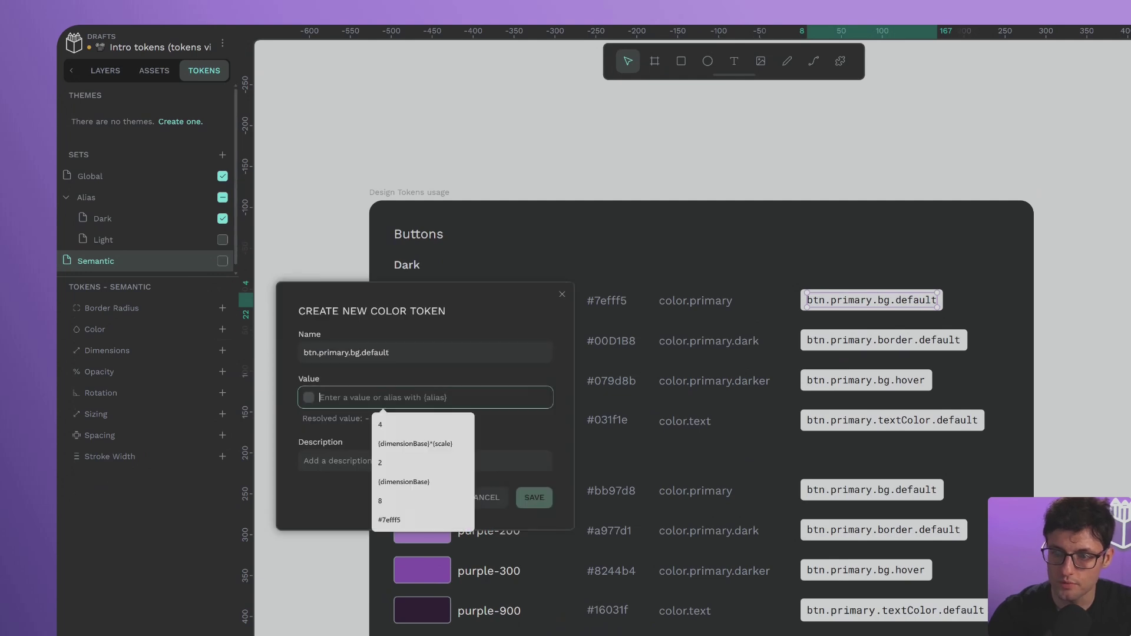
type("{colo")
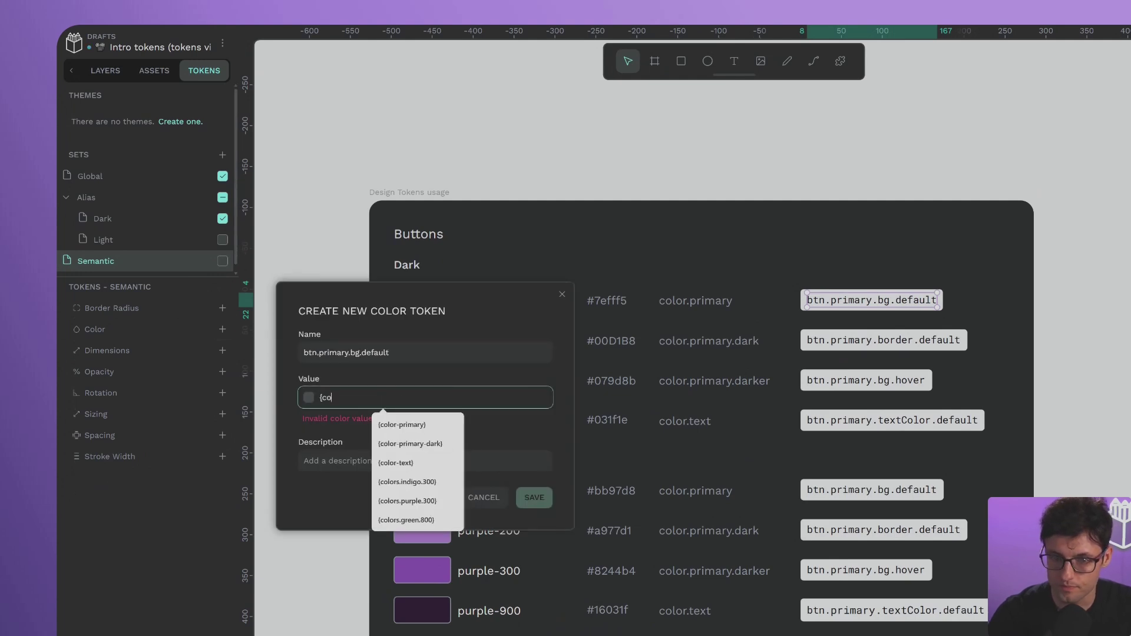
left_click(450, 424)
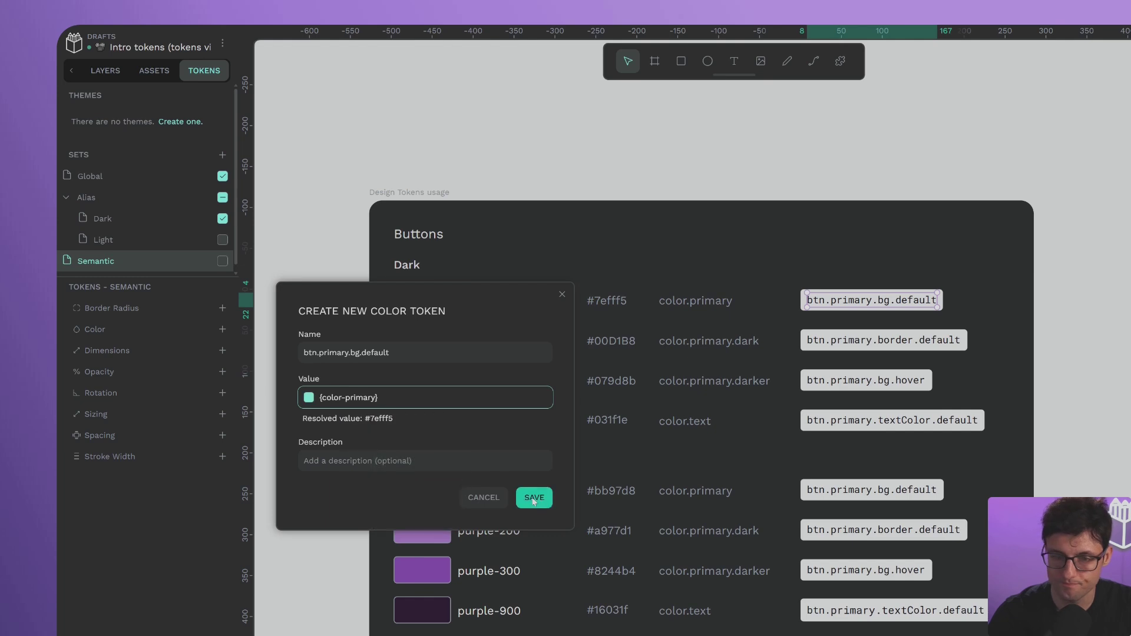
left_click(535, 498)
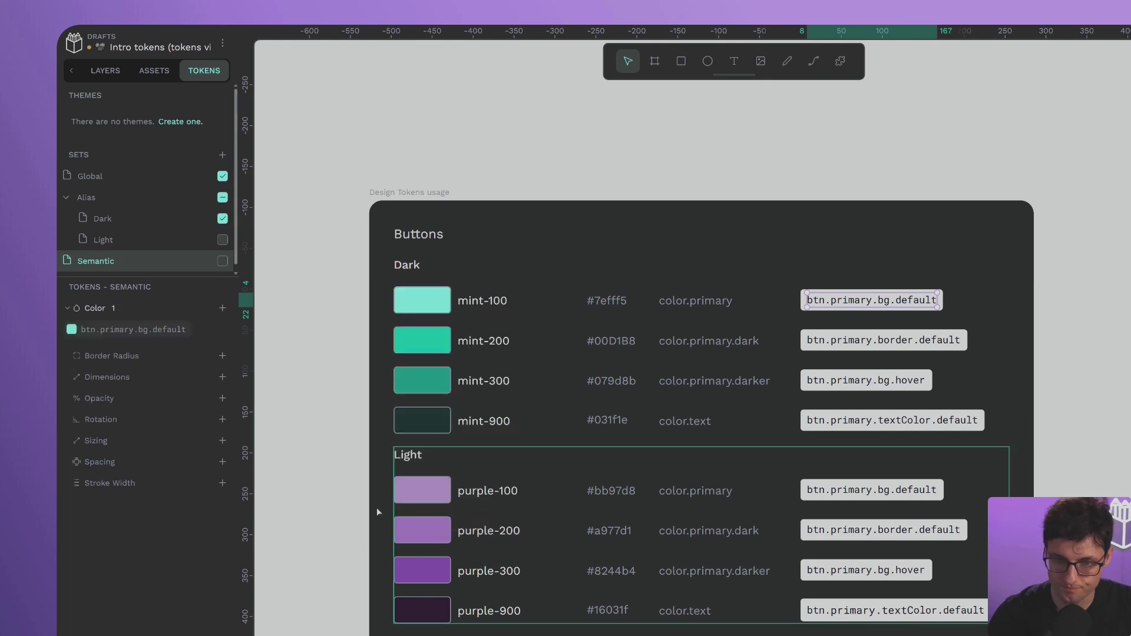
- Add colour token btn.primary.border.default aliasing {color-primary-dark}
left_click(864, 340)
double_click(863, 340)
key("ctrl+c")
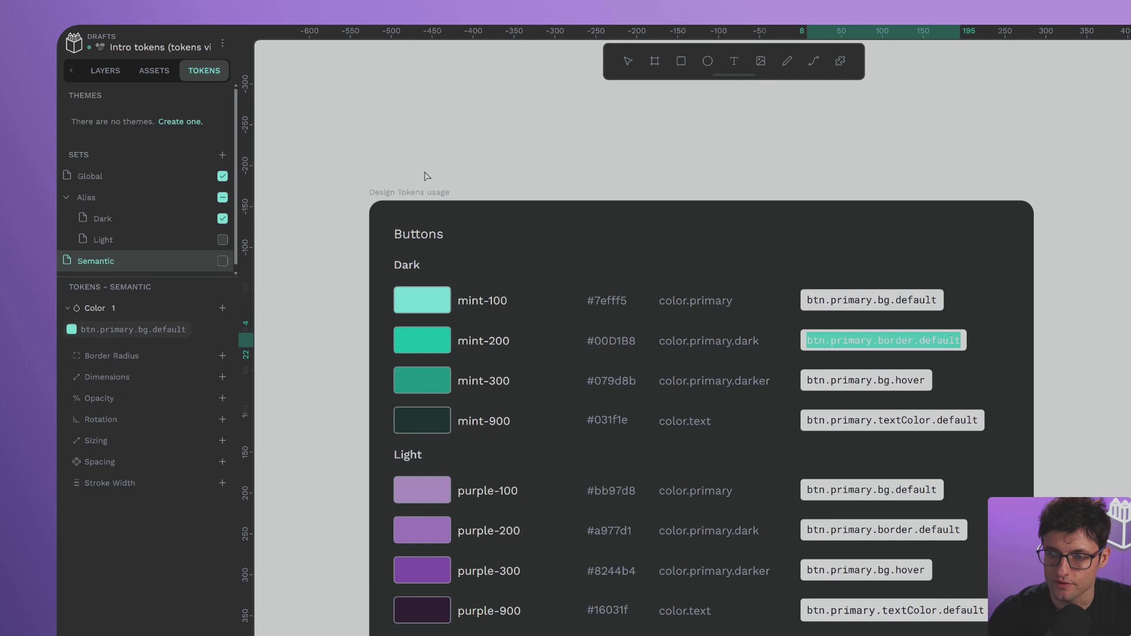
key("Escape")
left_click(222, 309)
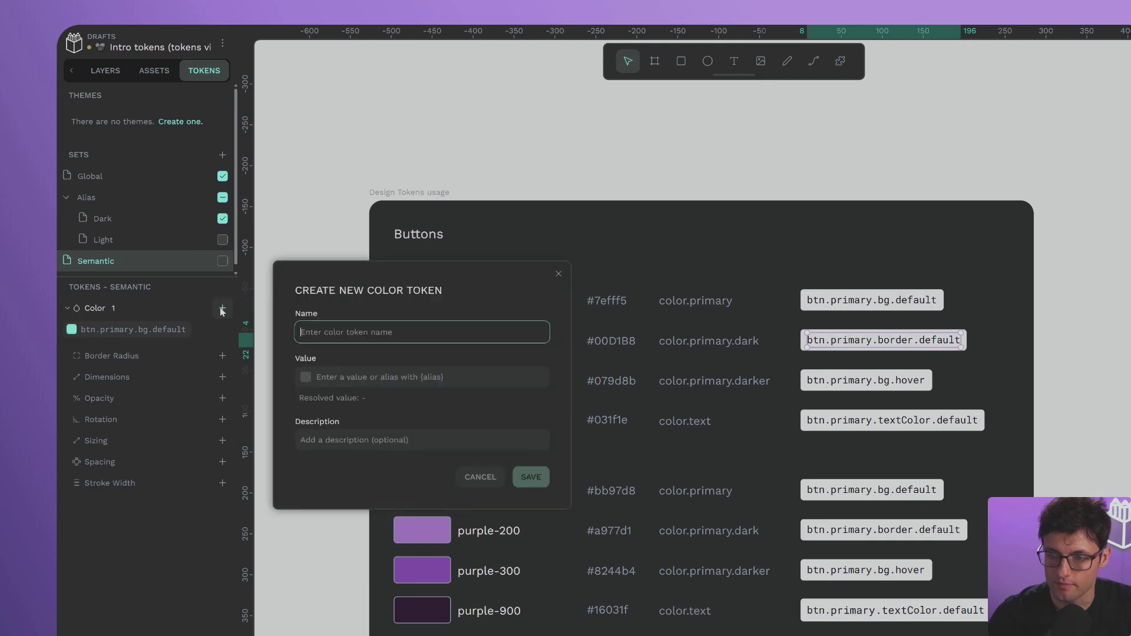
key("ctrl+v")
left_click(380, 377)
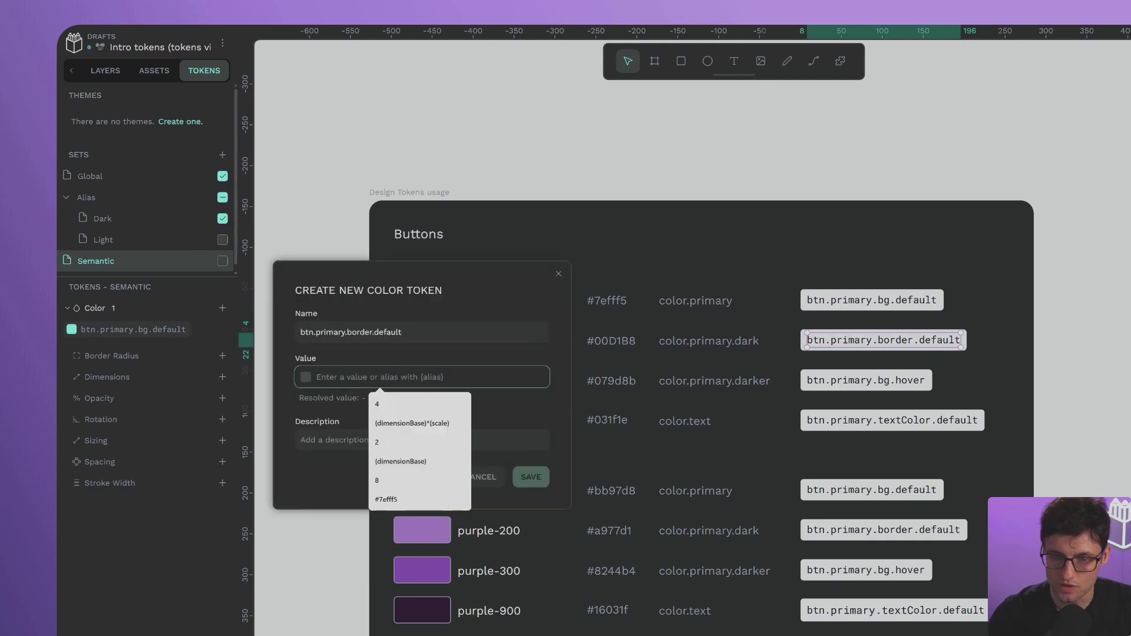
type("{color-primary")
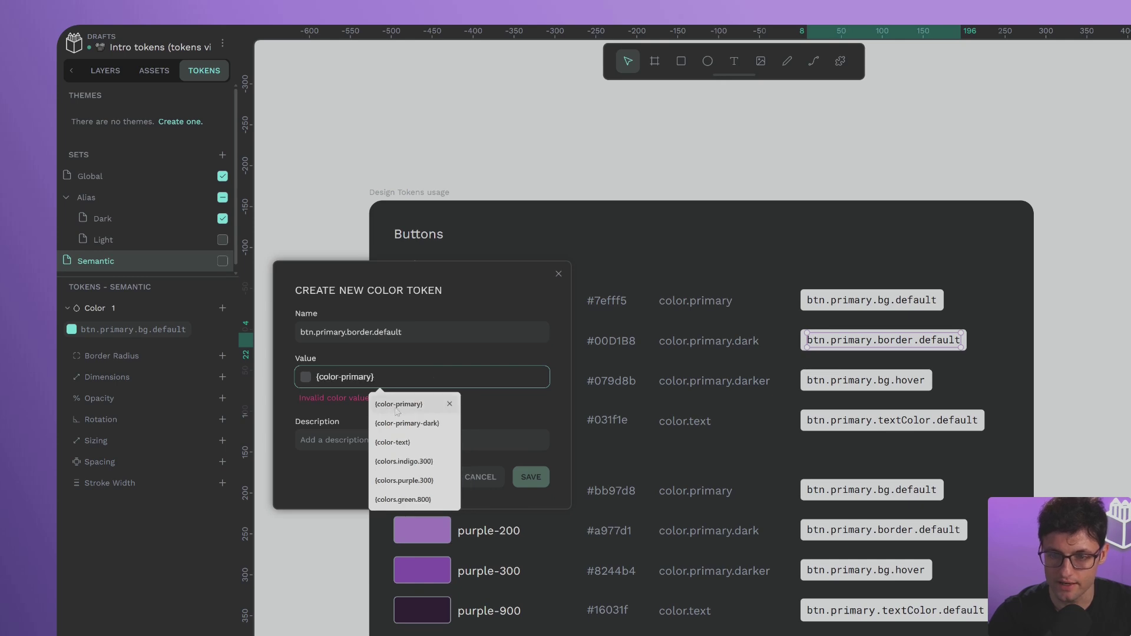
left_click(407, 423)
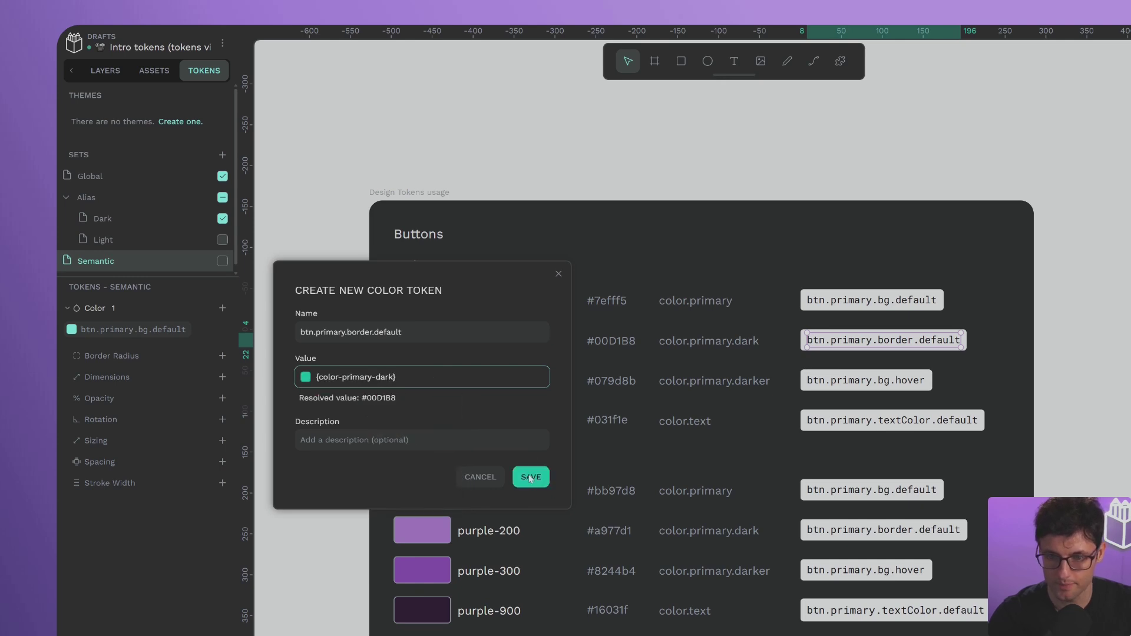
left_click(530, 477)
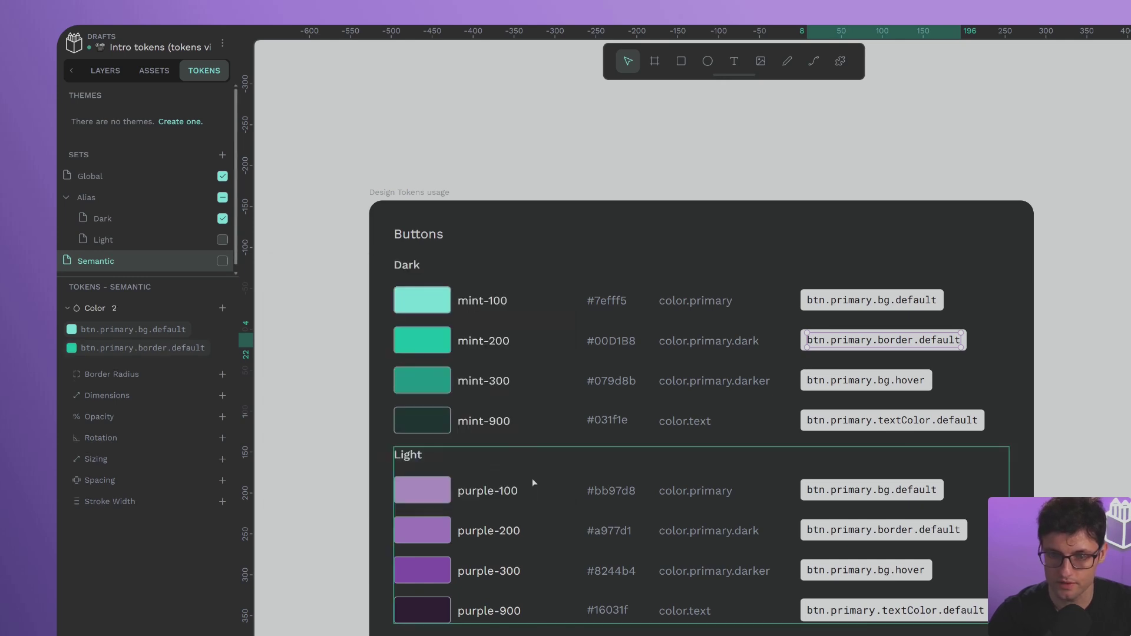
- Add colour token btn.primary.textColor.default aliasing {color-text}, resolving to #031f1e
left_click(889, 423)
double_click(888, 422)
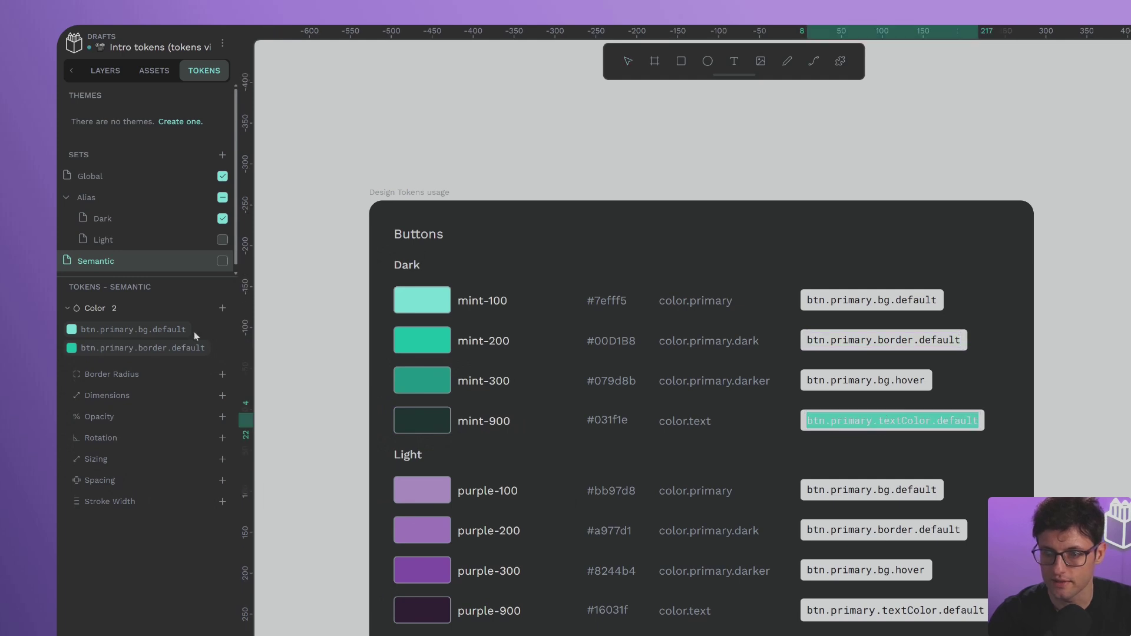
key("ctrl+c")
left_click(222, 308)
key("ctrl+v")
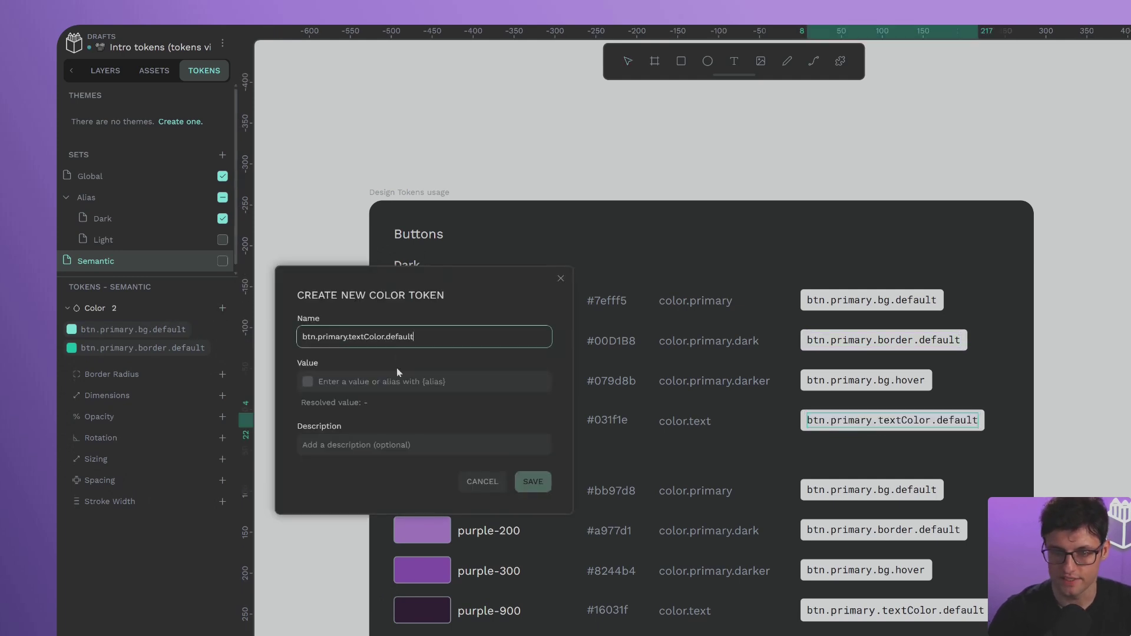
left_click(397, 377)
type("{color-primary")
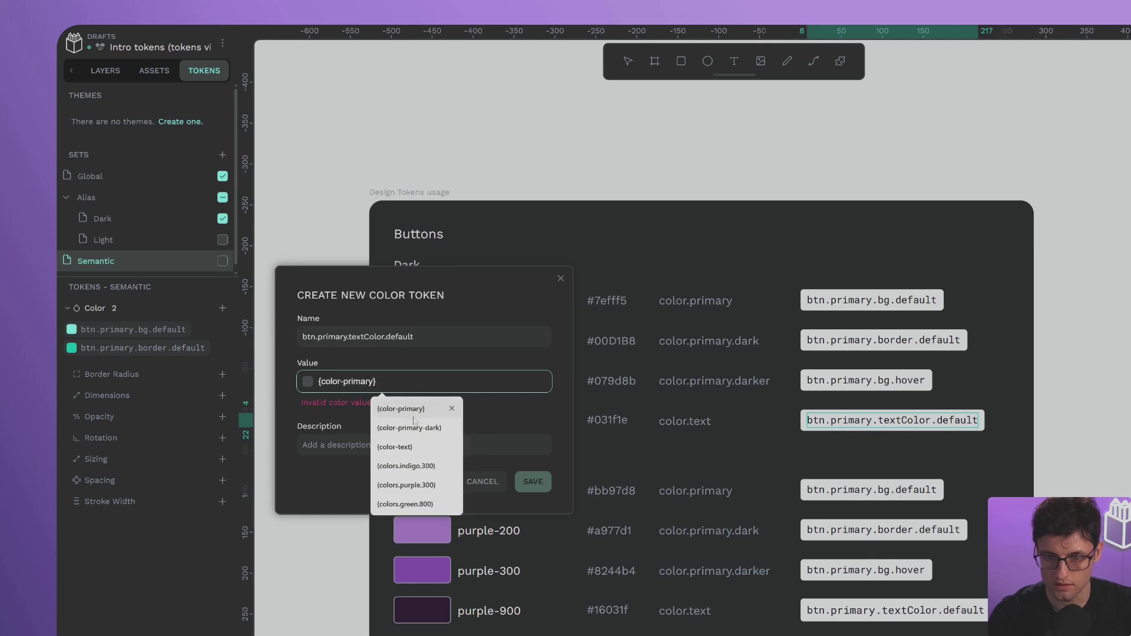
left_click(417, 428)
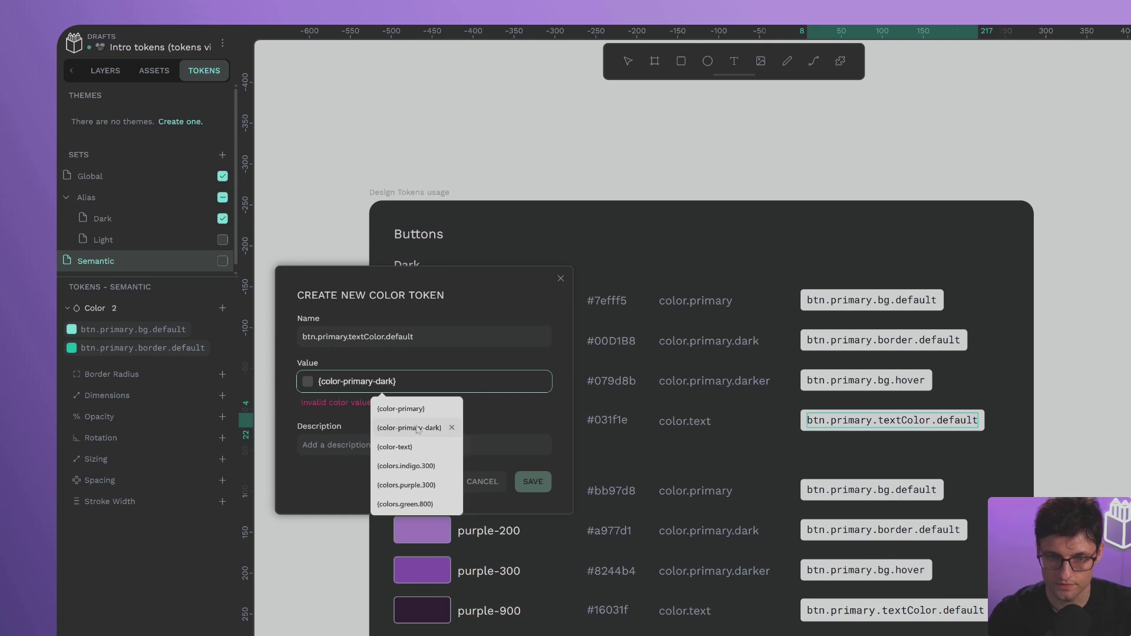
key("ctrl+z")
type("r")
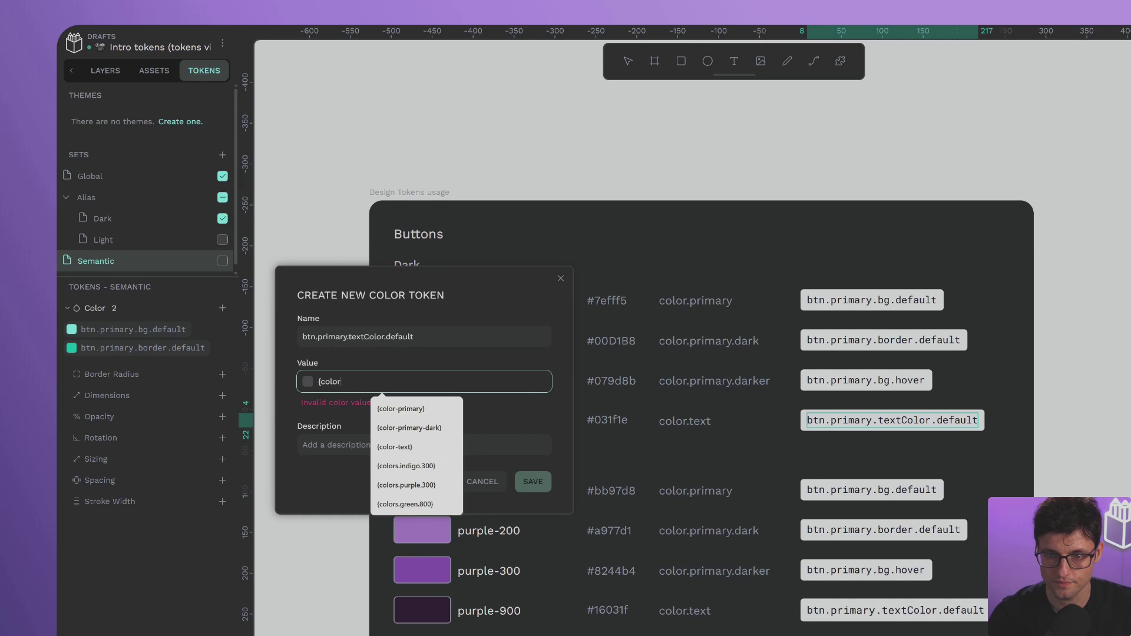
type("-text}")
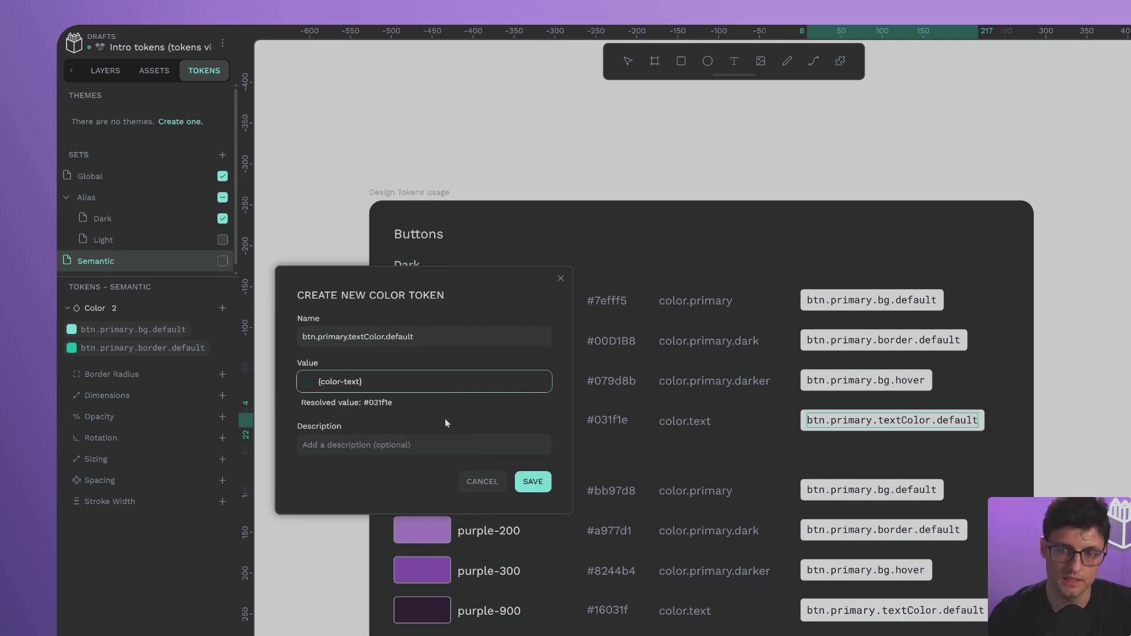
left_click(533, 481)
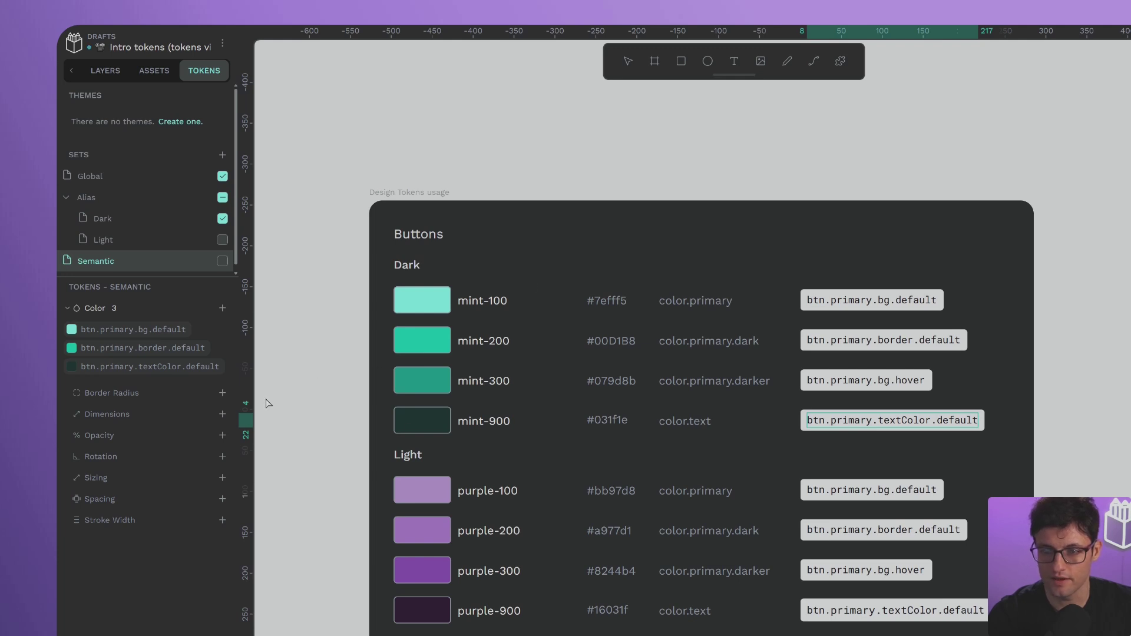
- Add border radius token btn.primary.br with value {br-m}, resolving to 8
left_click(223, 392)
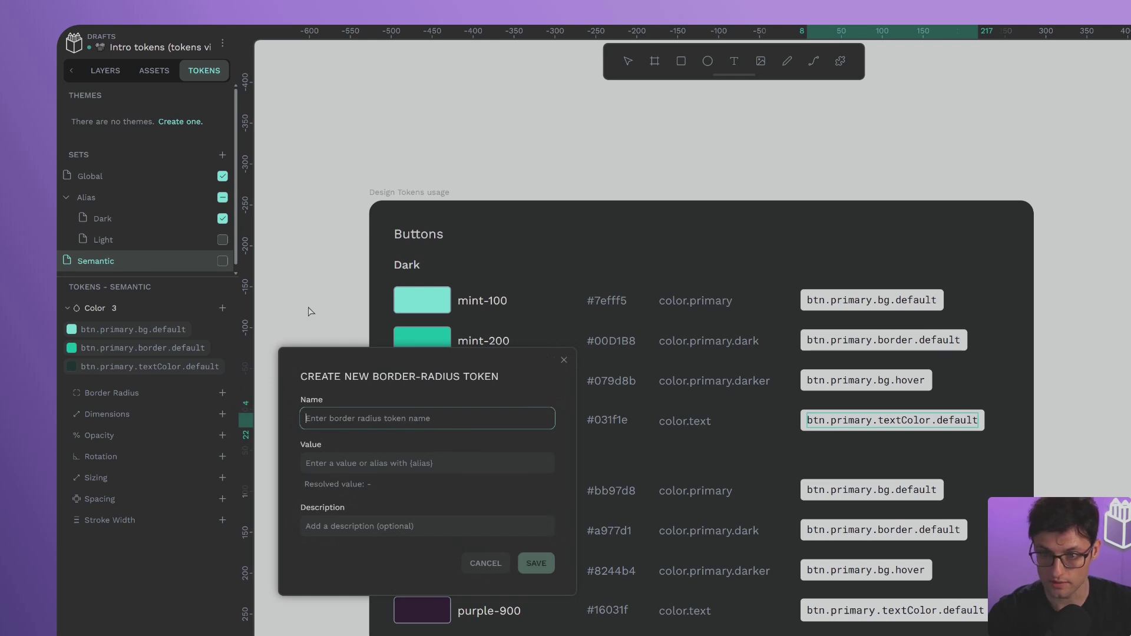
type("btn")
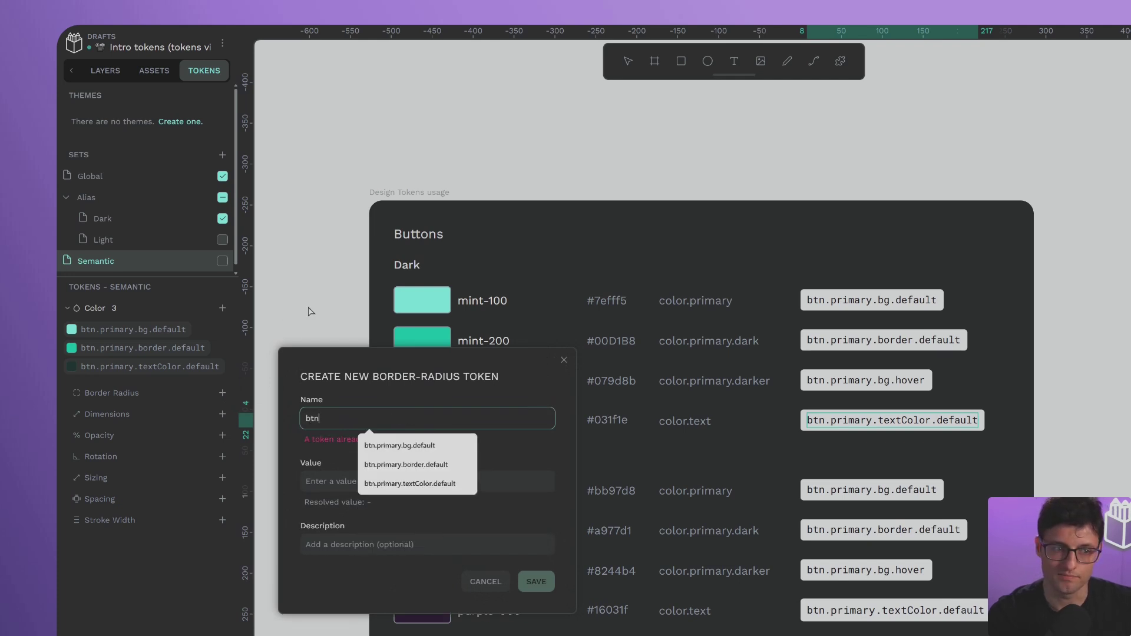
type(".primary")
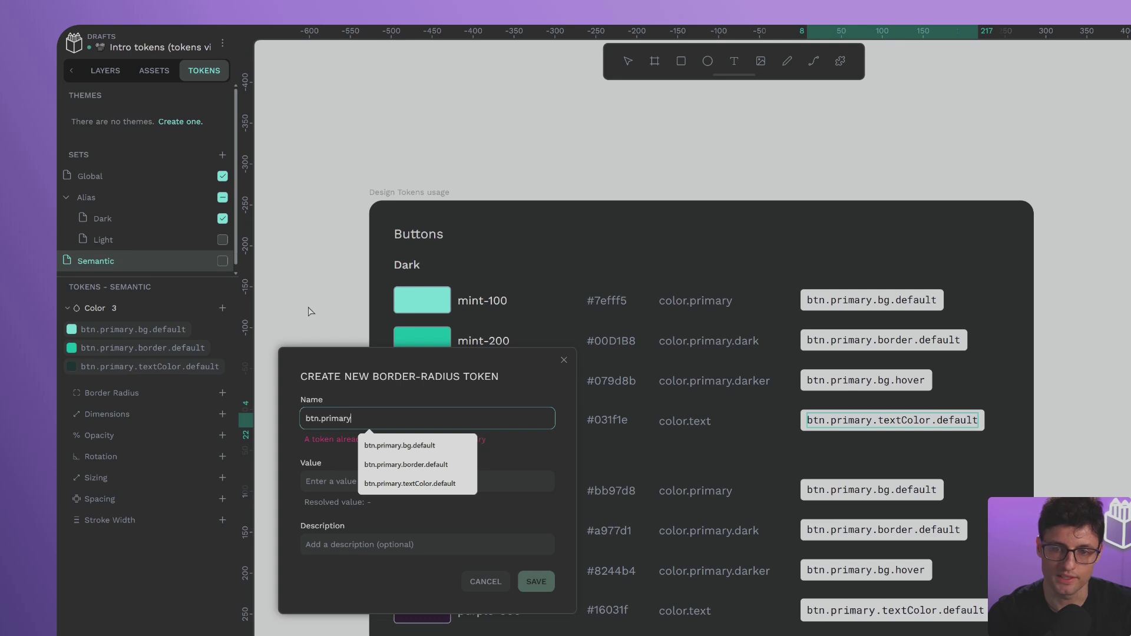
type(".")
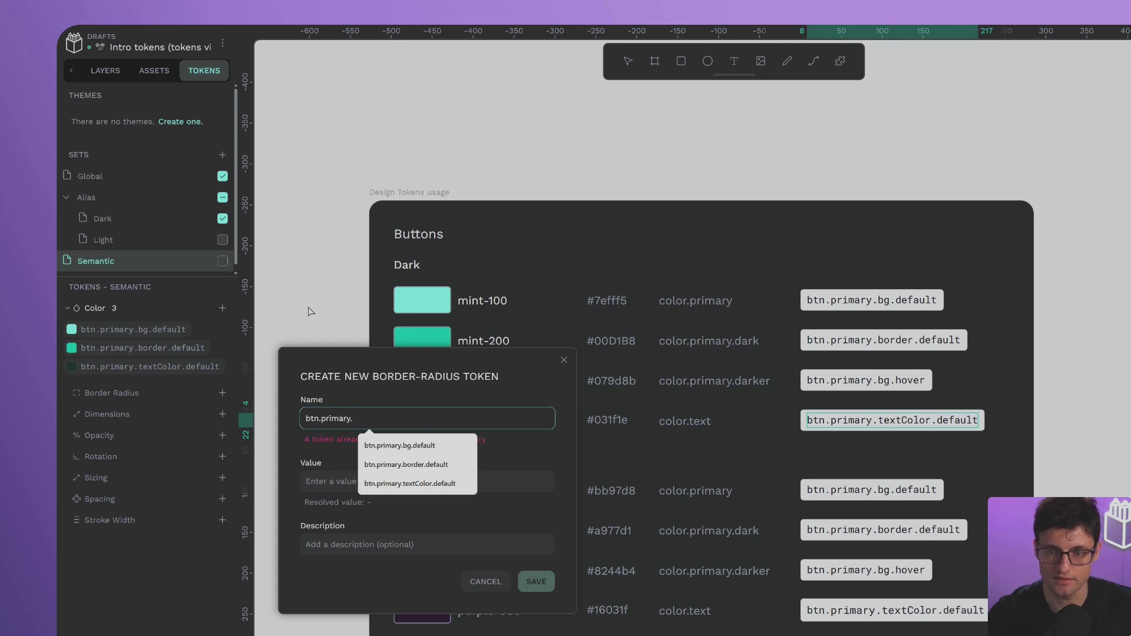
type("br")
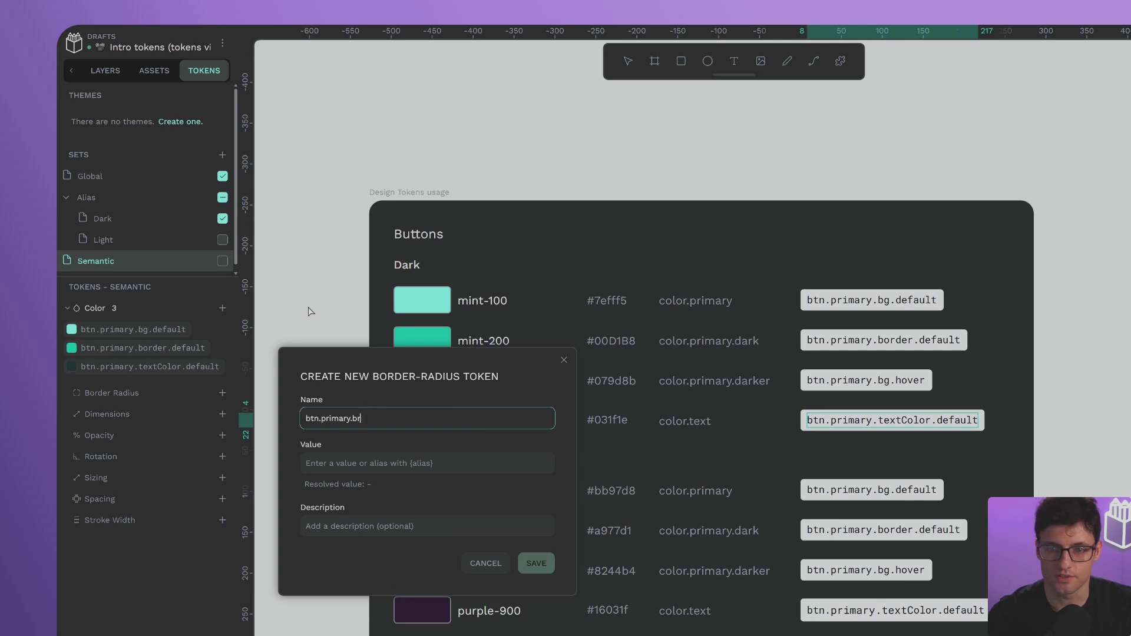
left_click(330, 463)
type("{br")
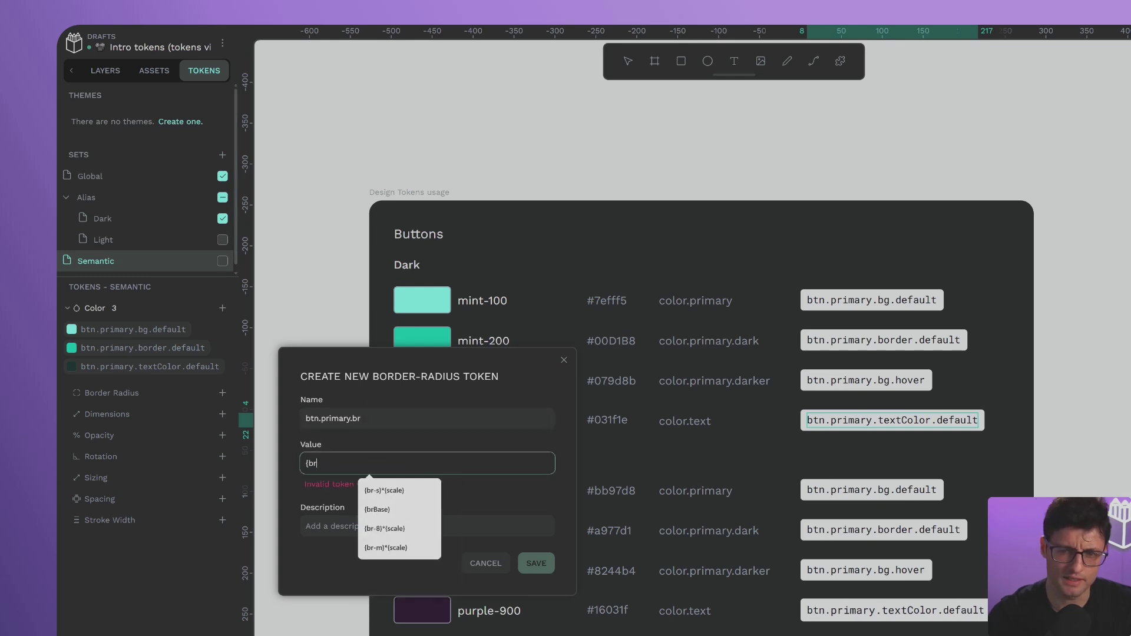
type("-m}")
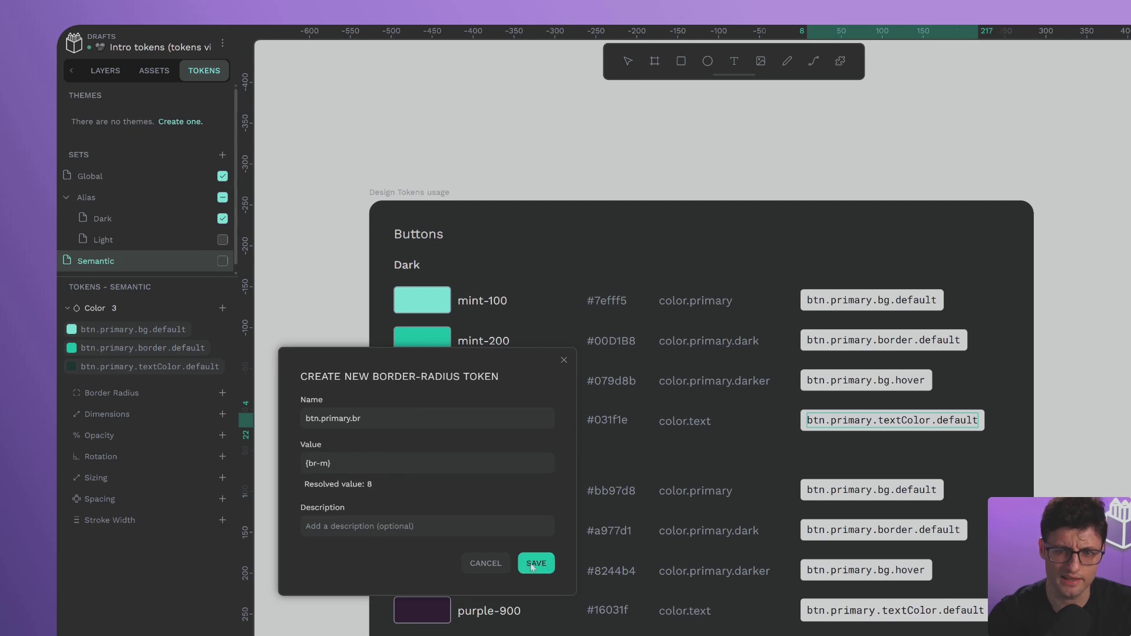
left_click(535, 564)
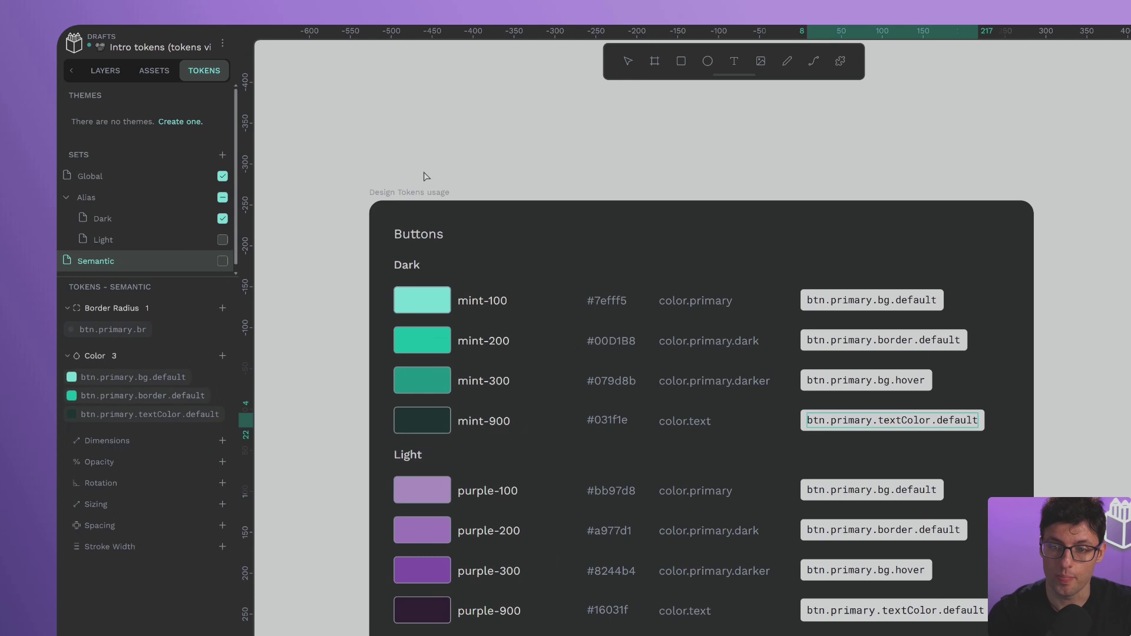
- Activate the Semantic set and apply btn.primary.br to all corners of the button / primary board
left_click(222, 261)
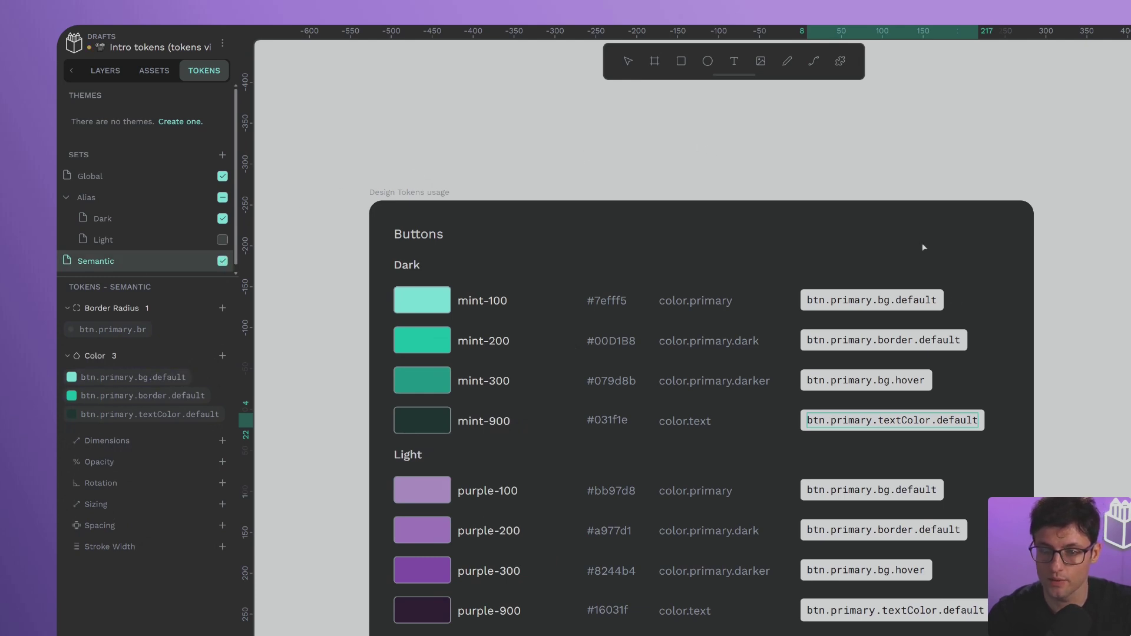
scroll(835, 300, "right", 10)
scroll(689, 411, "up", 5)
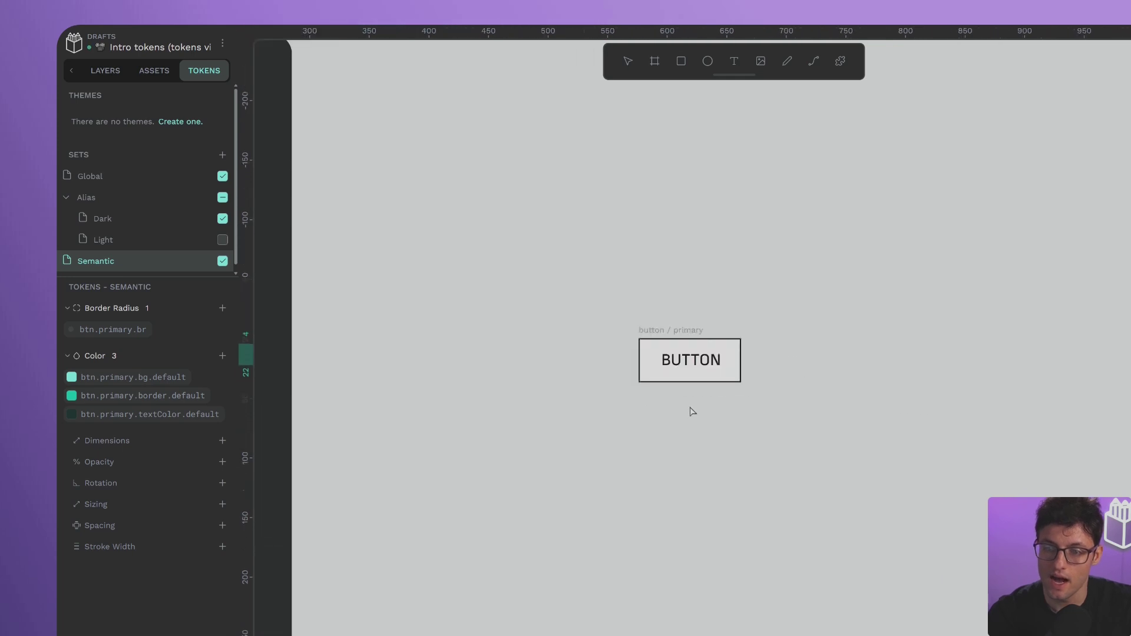
scroll(727, 371, "up", 3)
scroll(966, 318, "up", 3)
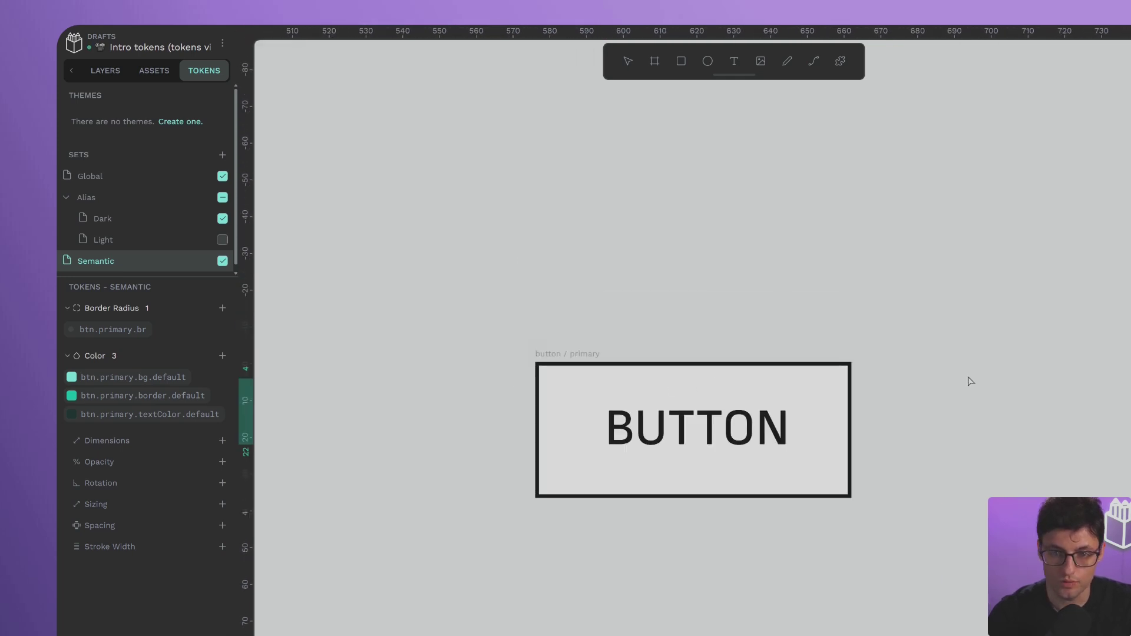
left_click(594, 356)
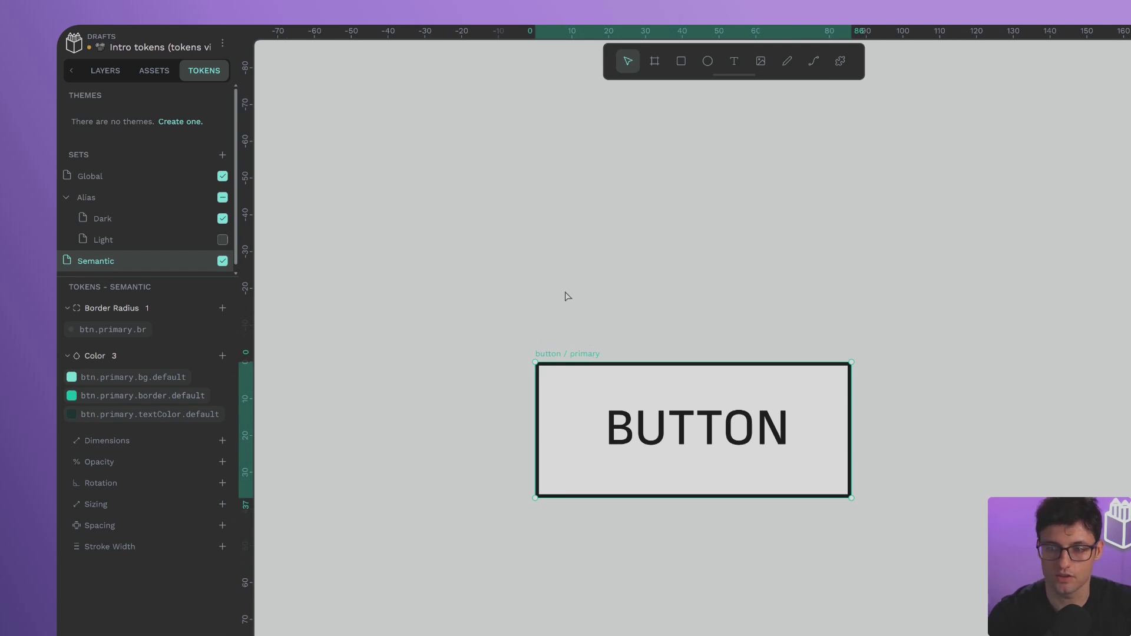
right_click(112, 333)
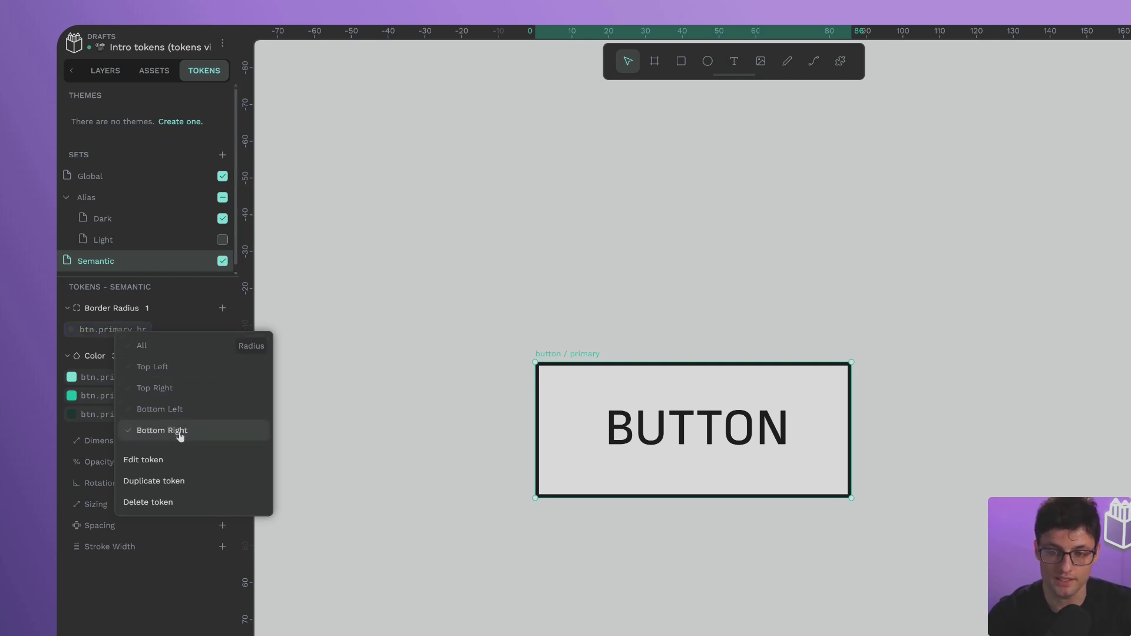
left_click(185, 346)
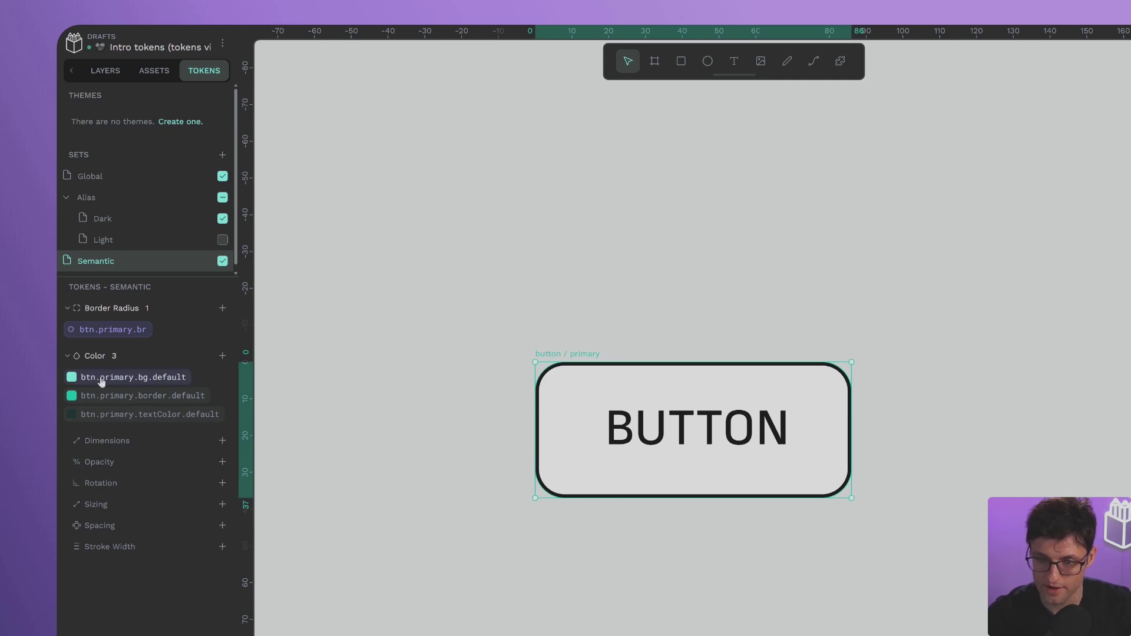
- Apply btn.primary.bg.default as the button's fill and btn.primary.border.default as its stroke
right_click(162, 383)
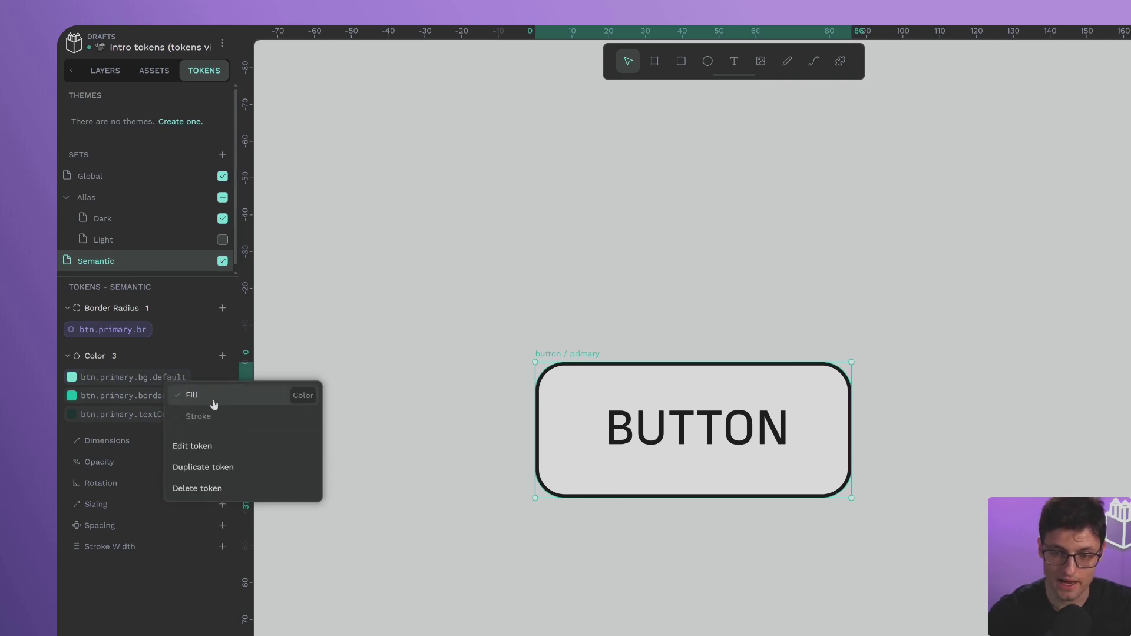
left_click(213, 403)
right_click(182, 400)
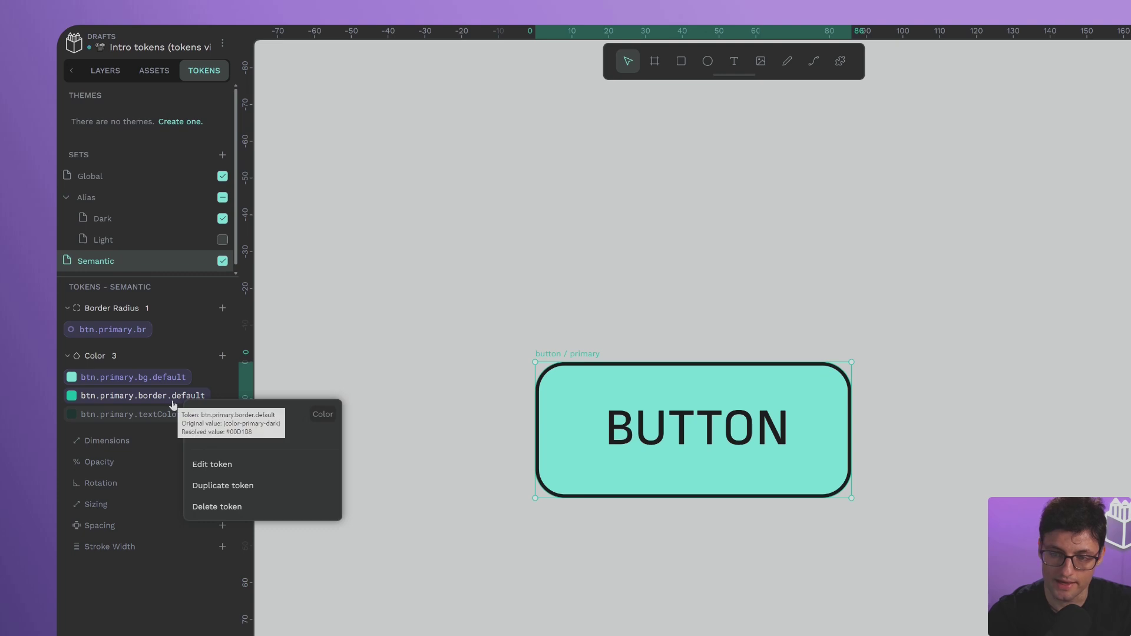
left_click(242, 439)
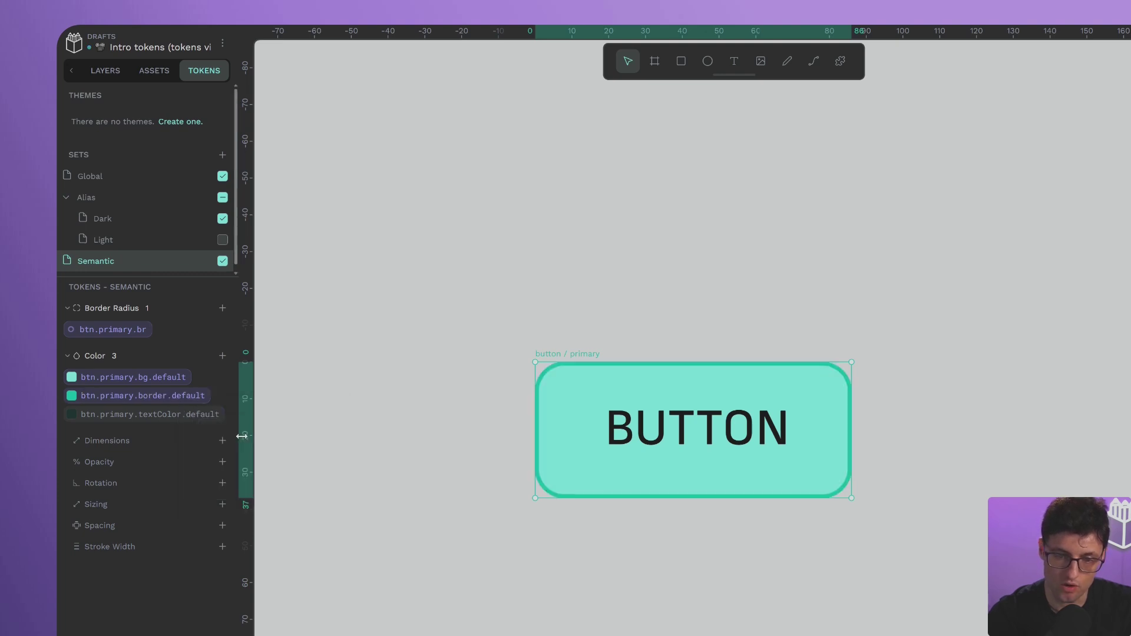
- Fill the BUTTON text layer with btn.primary.textColor.default
left_click(658, 441)
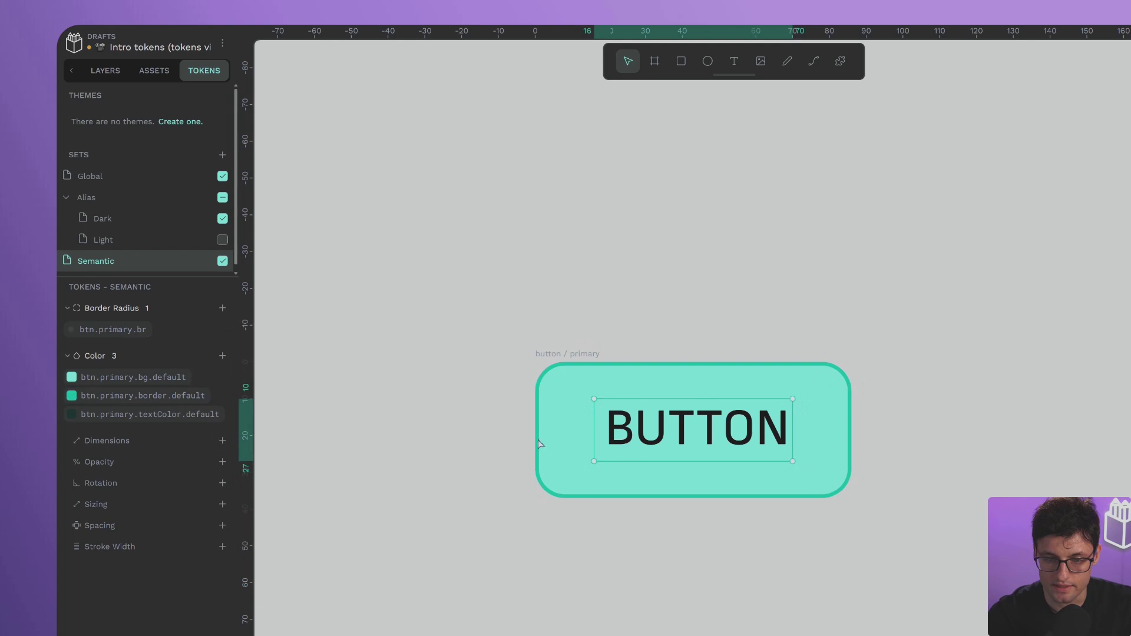
right_click(203, 417)
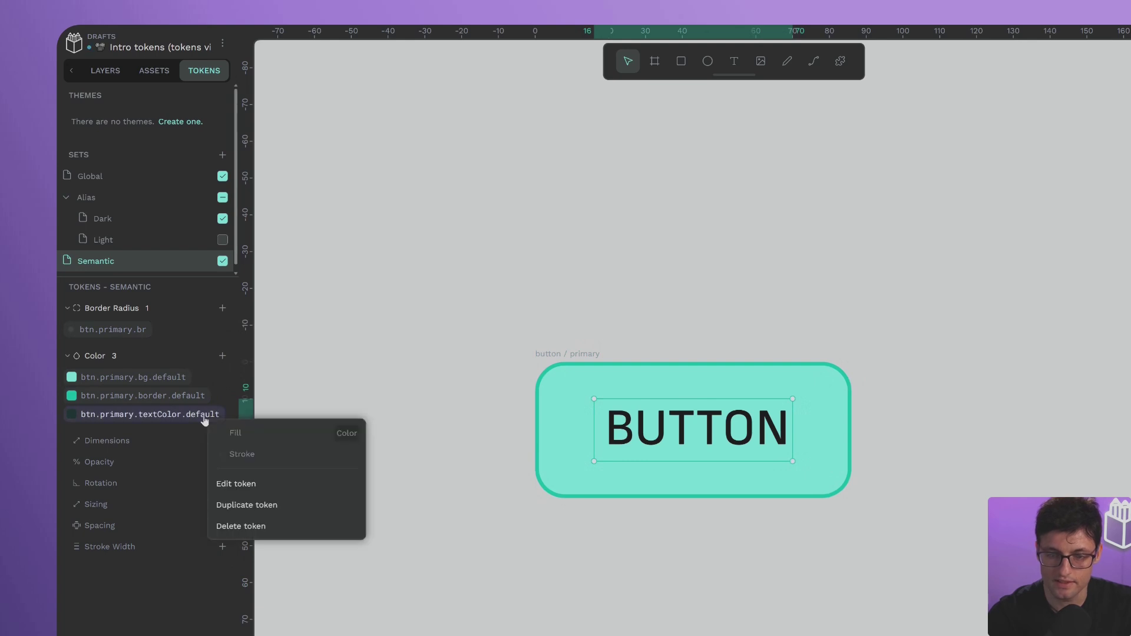
left_click(236, 433)
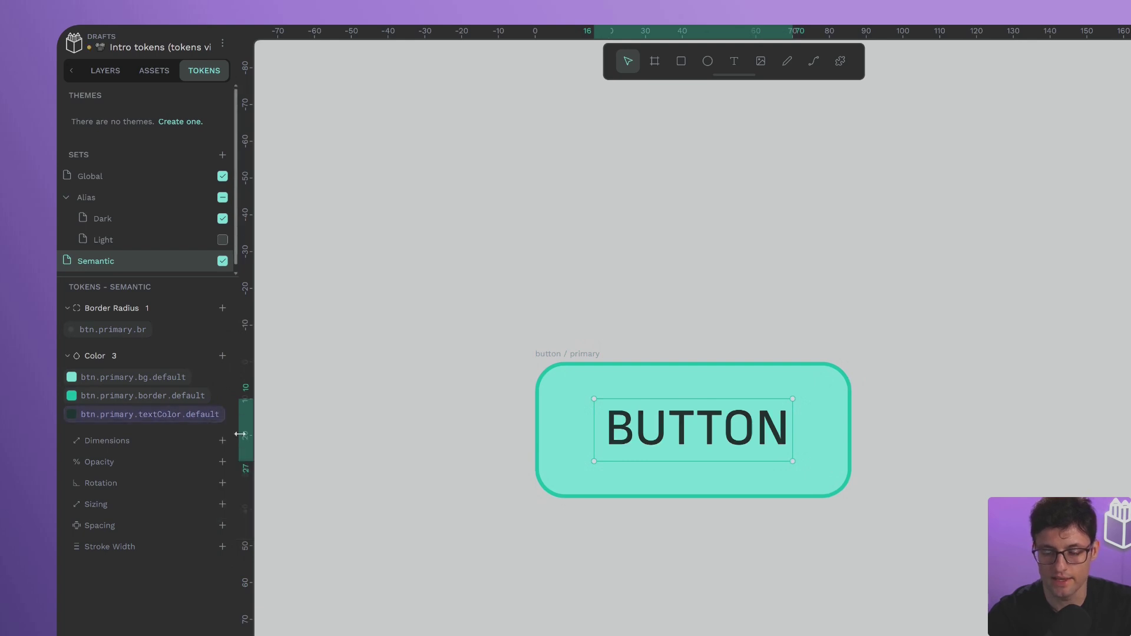
left_click(384, 420)
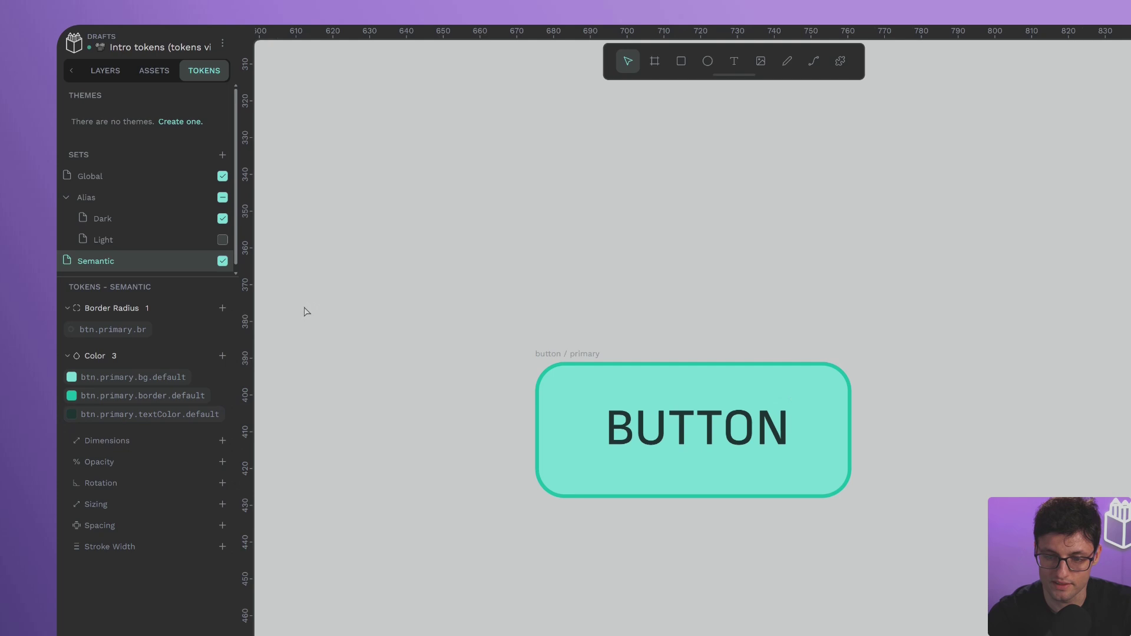
left_click(223, 241)
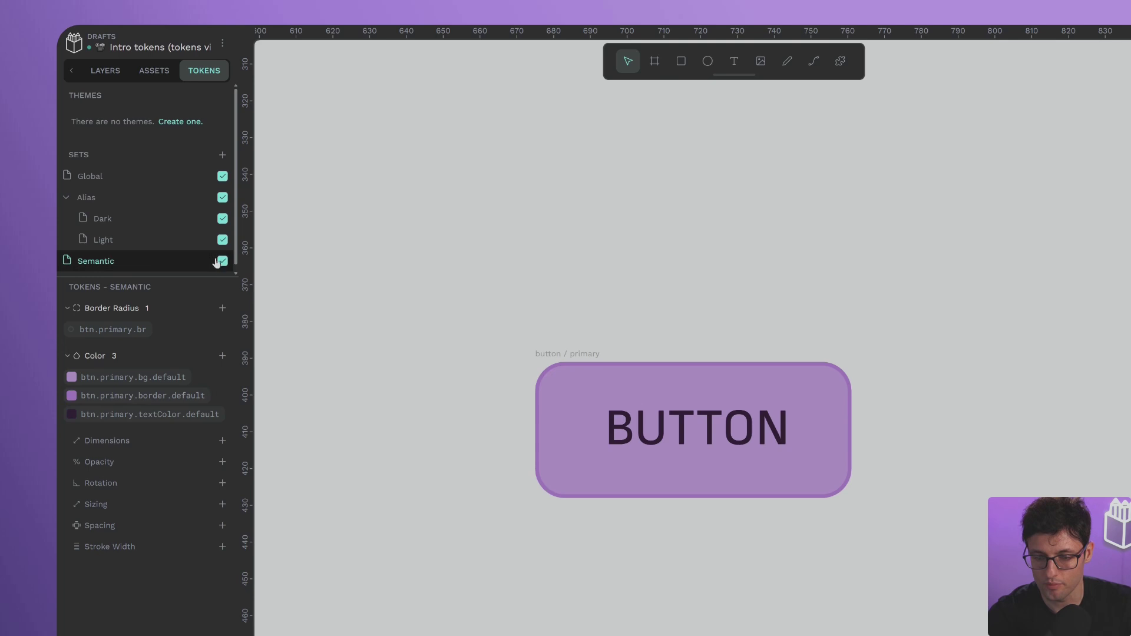
left_click(223, 239)
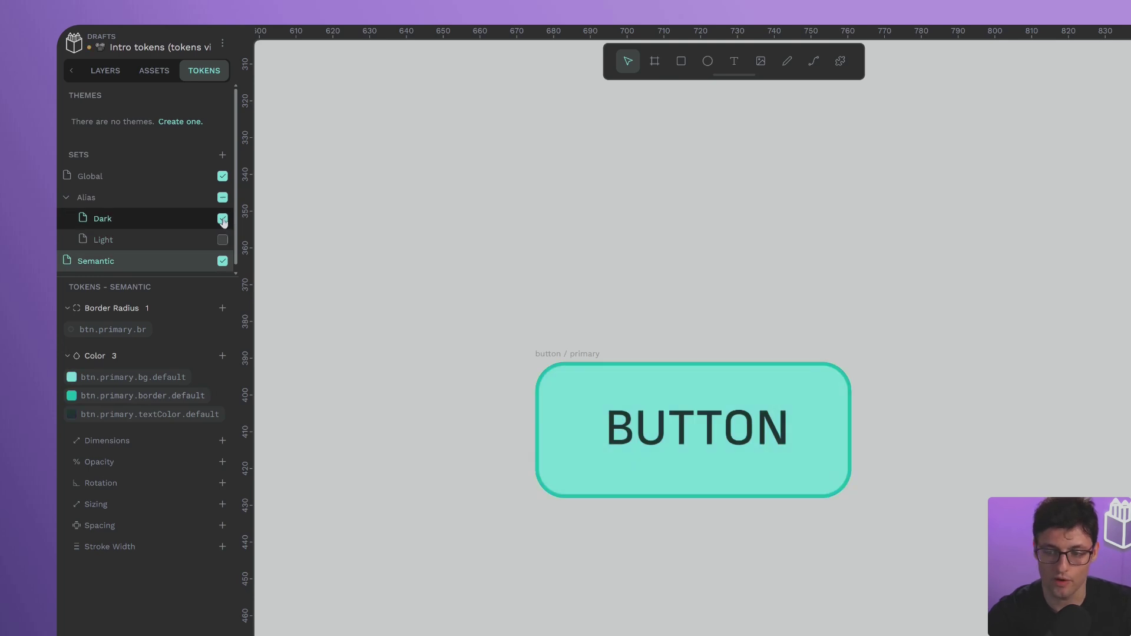